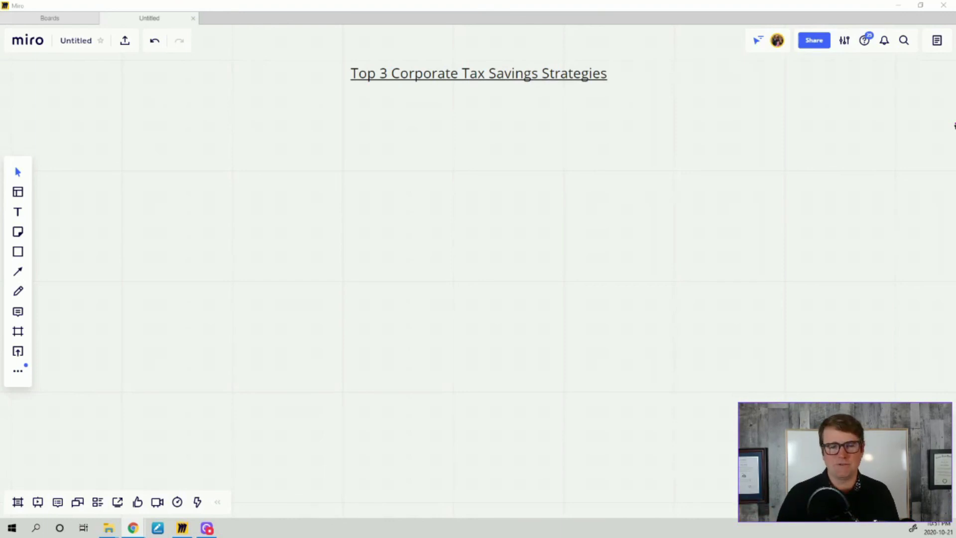
Handwrite $100 with an arrow down to a stick figure labelled $50, and start a circle to the left
key(p)
mouse_move(617, 104)
mouse_down()
mouse_move(602, 111)
mouse_move(605, 123)
mouse_move(631, 120)
mouse_move(650, 105)
mouse_move(671, 114)
mouse_move(665, 99)
mouse_up()
mouse_move(656, 266)
mouse_down()
mouse_move(647, 272)
mouse_move(667, 278)
mouse_move(649, 267)
mouse_move(655, 315)
mouse_move(645, 335)
mouse_move(662, 325)
mouse_move(668, 332)
mouse_move(666, 303)
mouse_up()
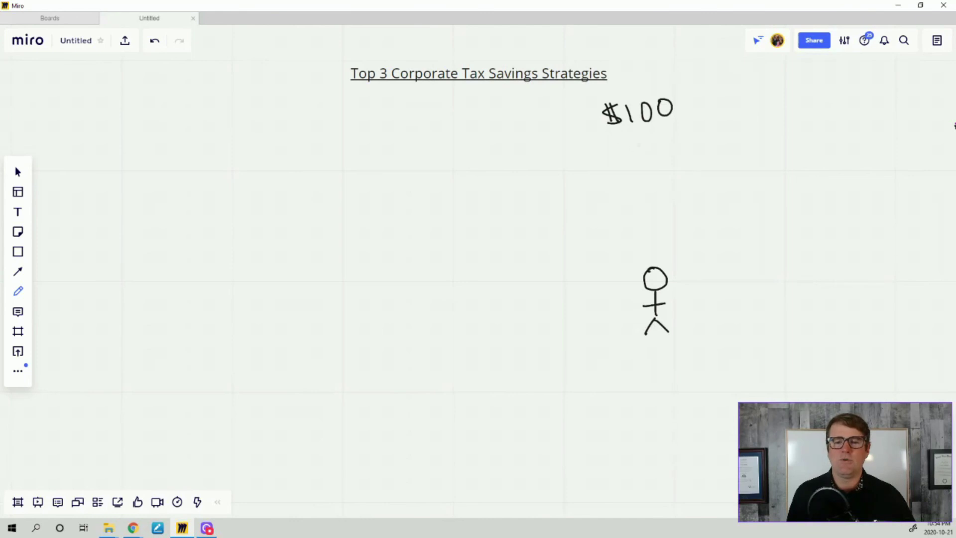
mouse_move(650, 135)
mouse_down()
mouse_move(642, 247)
mouse_move(656, 240)
mouse_up()
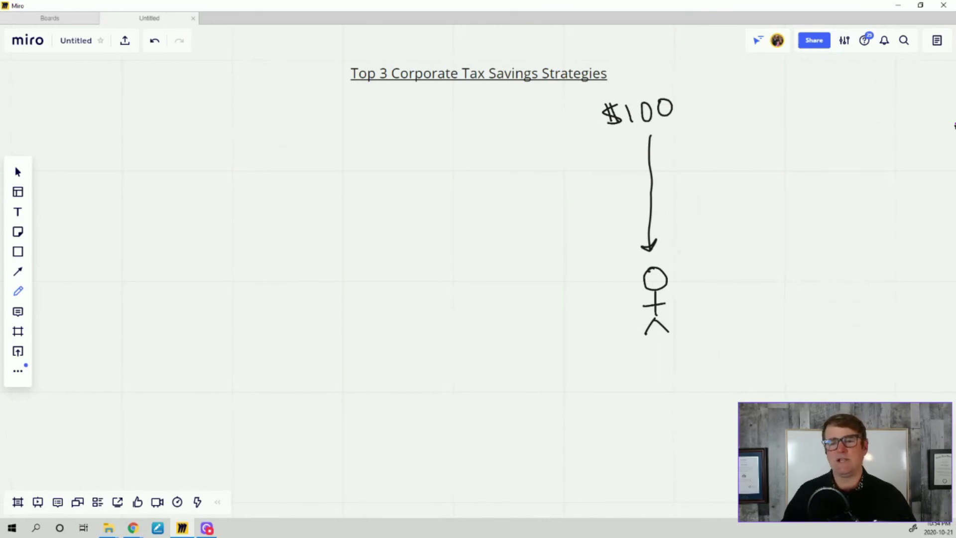
mouse_move(693, 239)
mouse_down()
mouse_move(678, 239)
mouse_move(683, 261)
mouse_move(706, 262)
mouse_move(711, 239)
mouse_move(667, 239)
mouse_move(671, 249)
mouse_up()
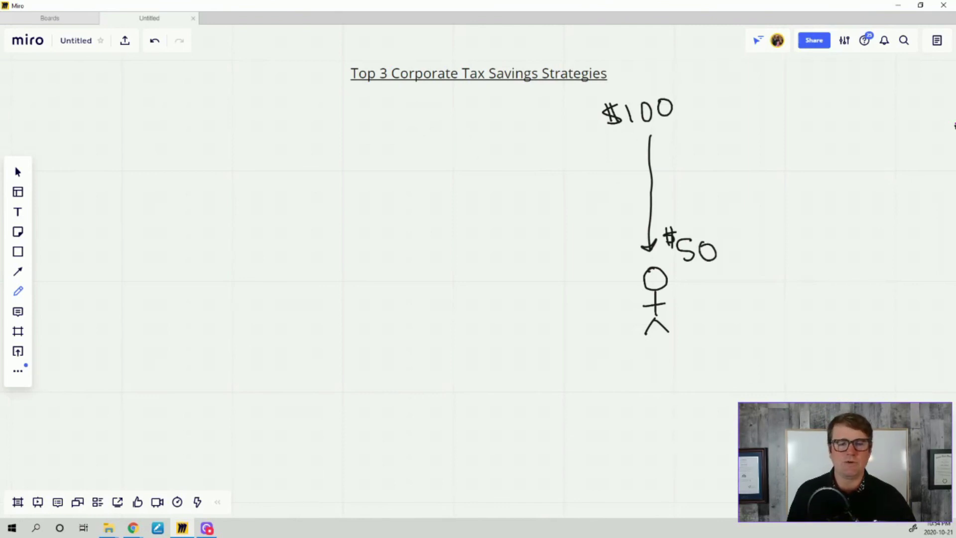
mouse_move(455, 127)
mouse_down()
mouse_move(390, 160)
mouse_move(377, 240)
mouse_move(486, 275)
mouse_move(522, 220)
mouse_move(493, 149)
mouse_move(439, 125)
mouse_up()
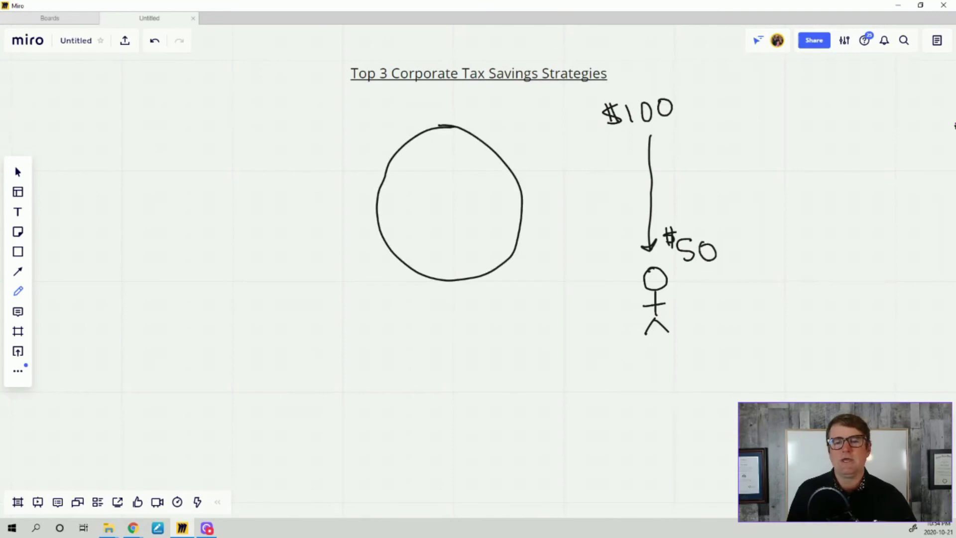
Draw an arrow from $100 into the circle and write $90 inside it
drag(592, 117, 522, 157)
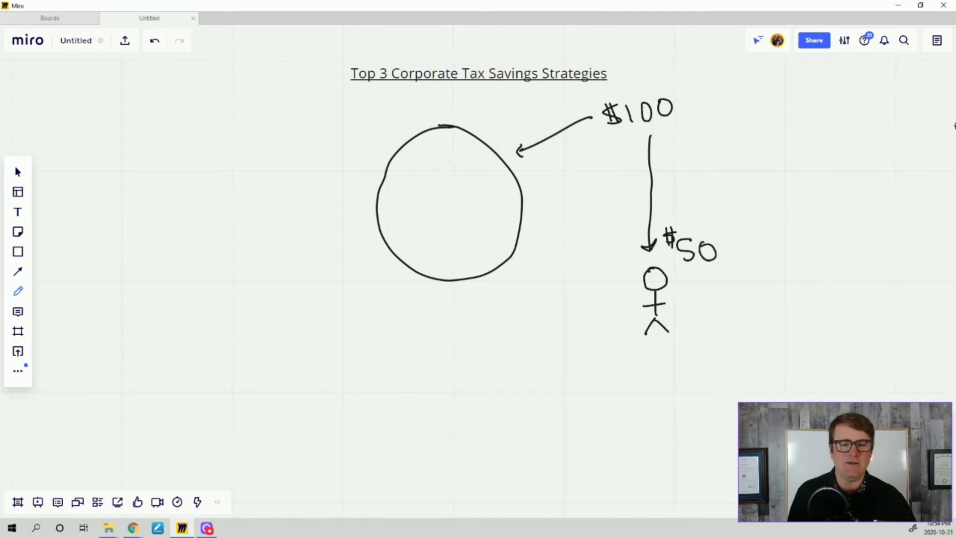
mouse_move(452, 153)
mouse_down()
mouse_move(437, 160)
mouse_move(461, 169)
mouse_move(466, 151)
mouse_move(419, 166)
mouse_move(427, 160)
mouse_up()
drag(429, 157, 431, 167)
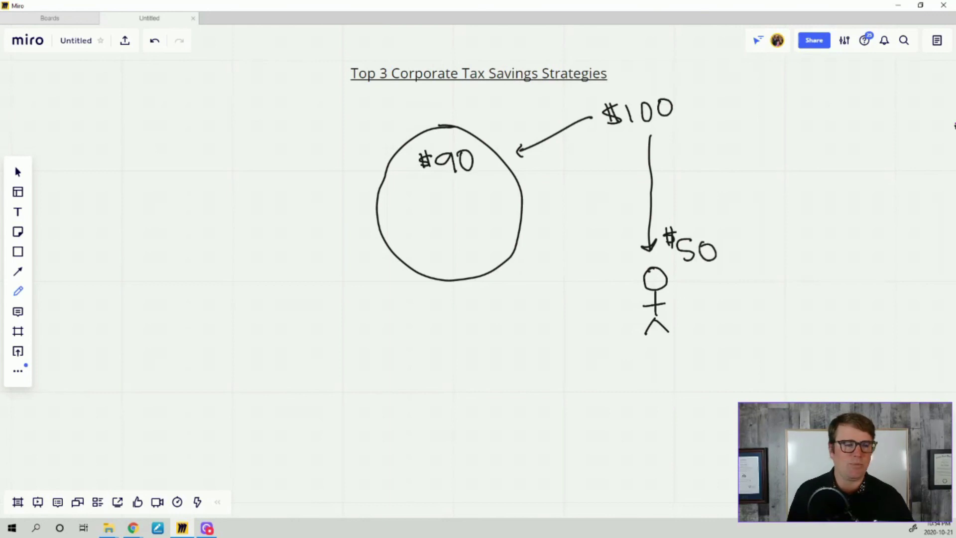
In purple, draw an arc arrow leftward over the circle to a box numbered 1
click(18, 291)
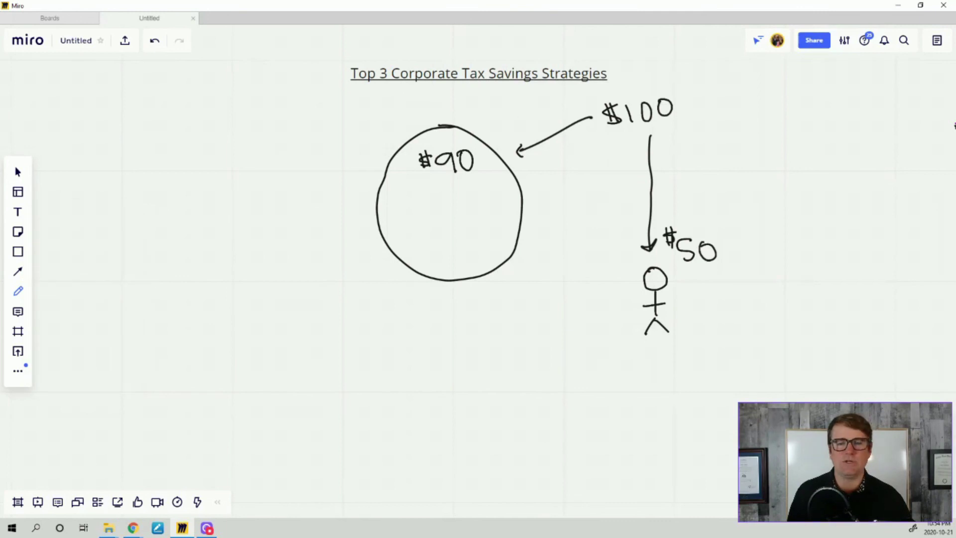
mouse_move(542, 128)
mouse_down()
mouse_move(449, 101)
mouse_move(353, 98)
mouse_move(209, 122)
mouse_move(220, 130)
mouse_up()
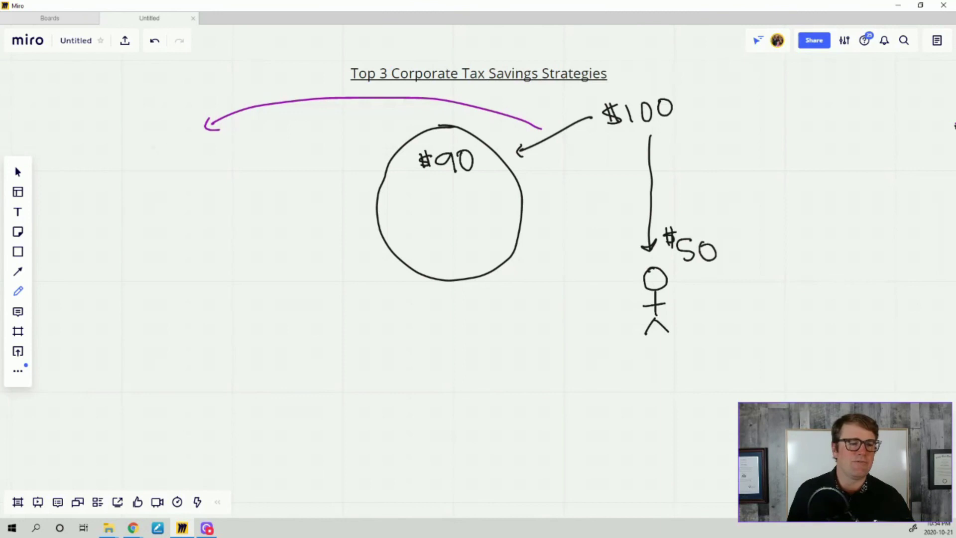
mouse_move(106, 151)
mouse_down()
mouse_move(107, 161)
mouse_move(193, 167)
mouse_move(192, 145)
mouse_move(118, 145)
mouse_up()
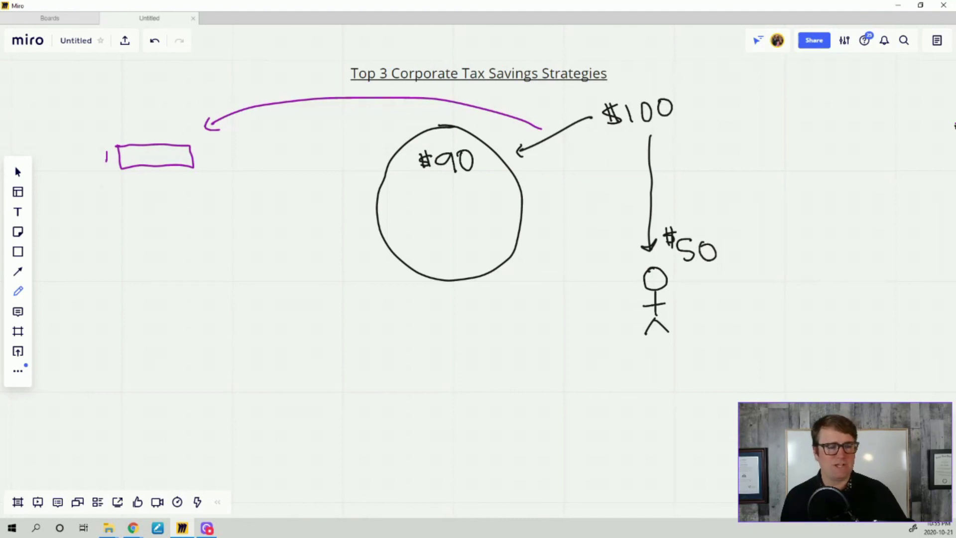
In black, draw a tall lidded container with an upward arrow labelled 500,000
click(18, 292)
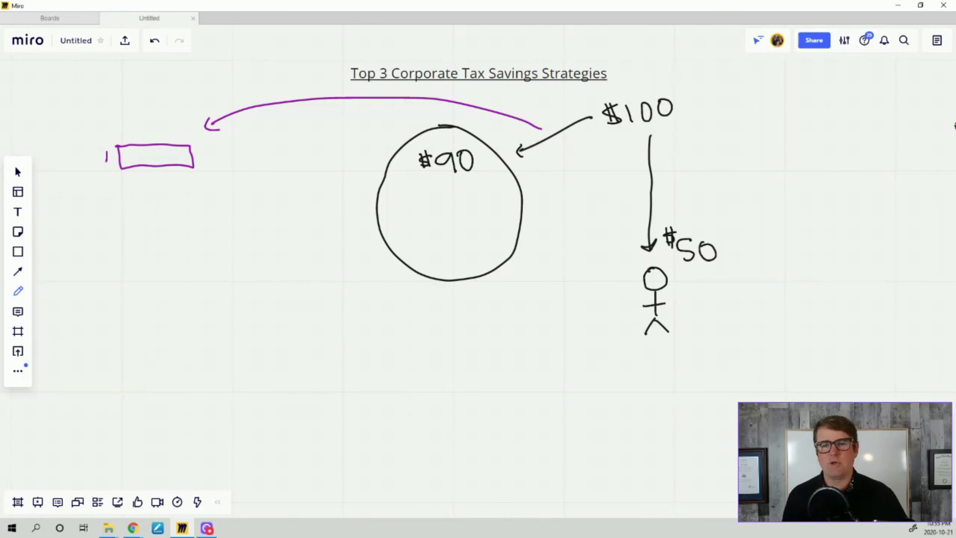
mouse_move(717, 94)
mouse_down()
mouse_move(728, 180)
mouse_move(782, 182)
mouse_move(783, 92)
mouse_move(717, 98)
mouse_up()
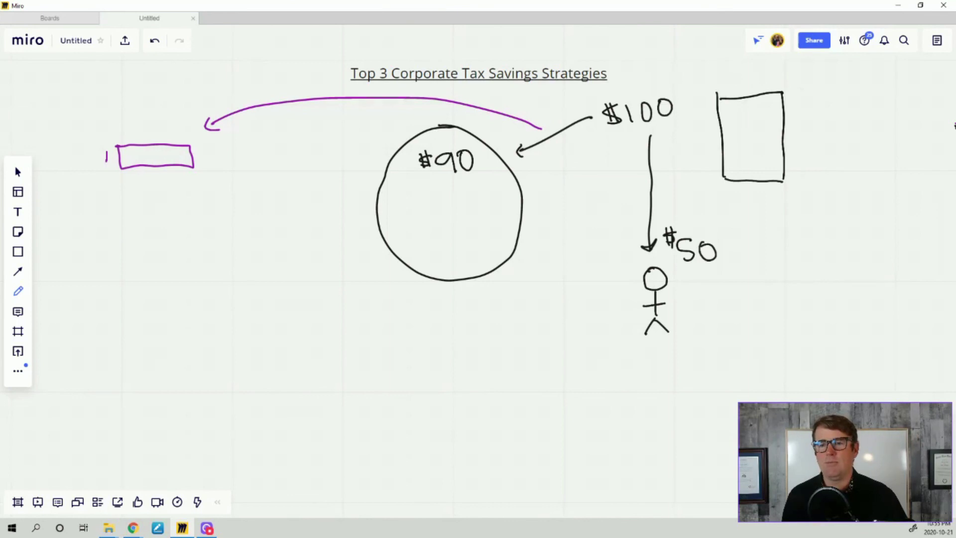
mouse_move(803, 88)
mouse_down()
mouse_move(793, 101)
mouse_move(809, 100)
mouse_move(810, 88)
mouse_move(826, 98)
mouse_move(828, 84)
mouse_move(838, 100)
mouse_move(849, 82)
mouse_move(872, 79)
mouse_up()
mouse_move(718, 96)
mouse_down()
mouse_move(714, 70)
mouse_move(780, 65)
mouse_move(785, 93)
mouse_up()
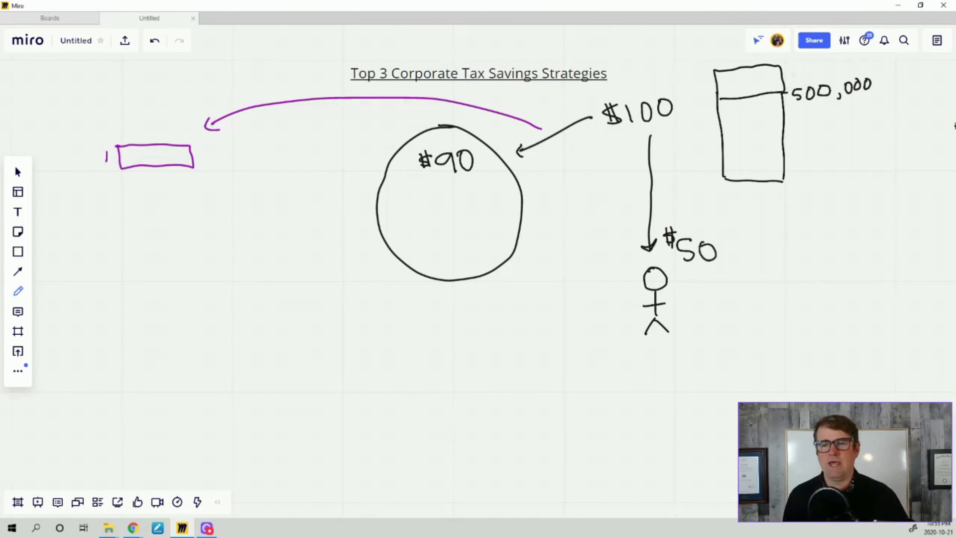
drag(793, 86, 790, 65)
drag(784, 70, 795, 70)
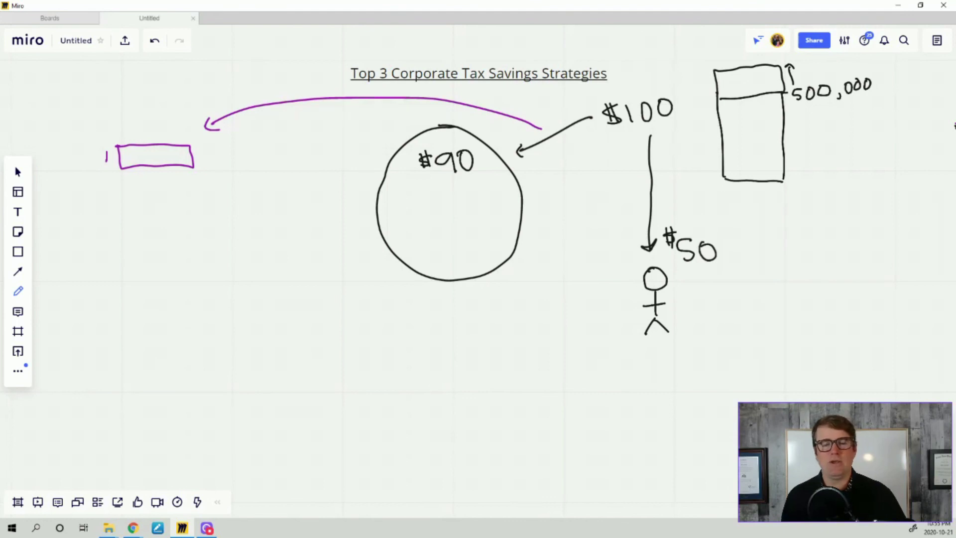
mouse_move(756, 60)
mouse_down()
mouse_move(730, 63)
mouse_move(717, 102)
mouse_move(779, 99)
mouse_move(746, 54)
mouse_move(737, 65)
mouse_up()
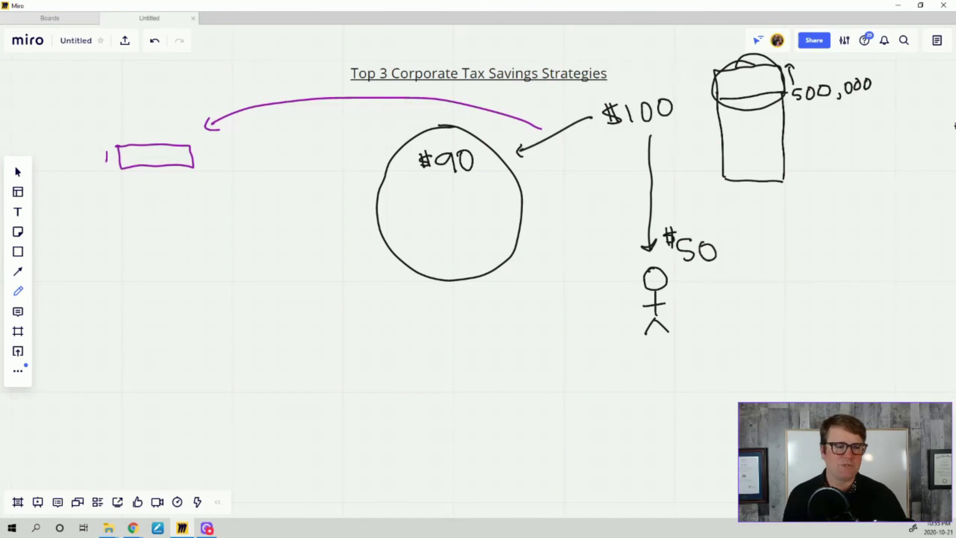
click(18, 292)
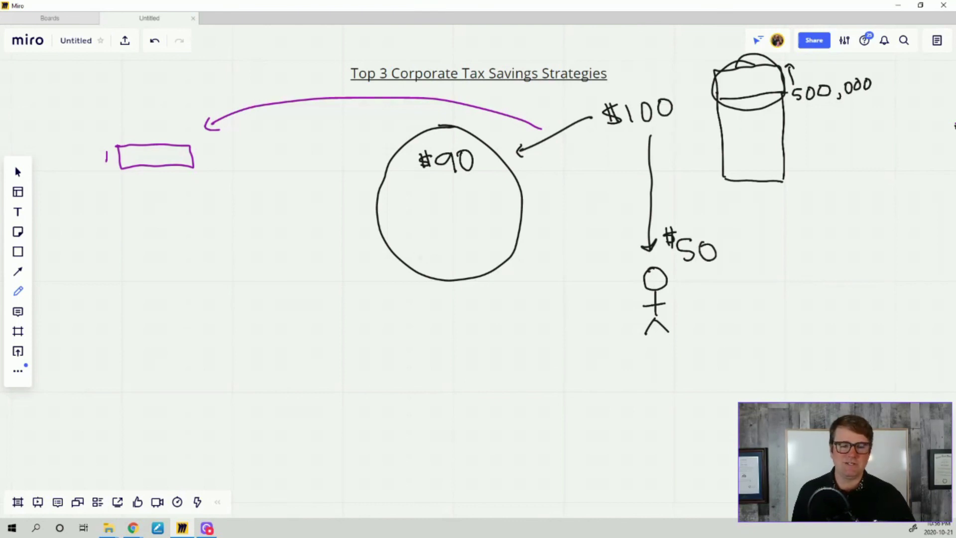
Draw two lines across the bottom of the circle to mark a band
drag(414, 256, 513, 256)
mouse_move(415, 257)
mouse_down()
mouse_move(400, 256)
mouse_move(448, 239)
mouse_move(456, 247)
mouse_up()
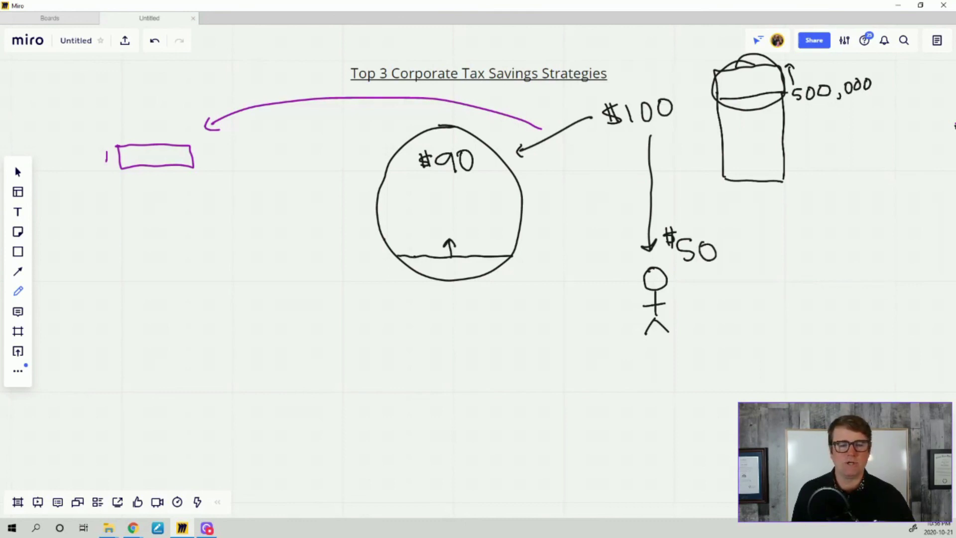
drag(386, 240, 517, 237)
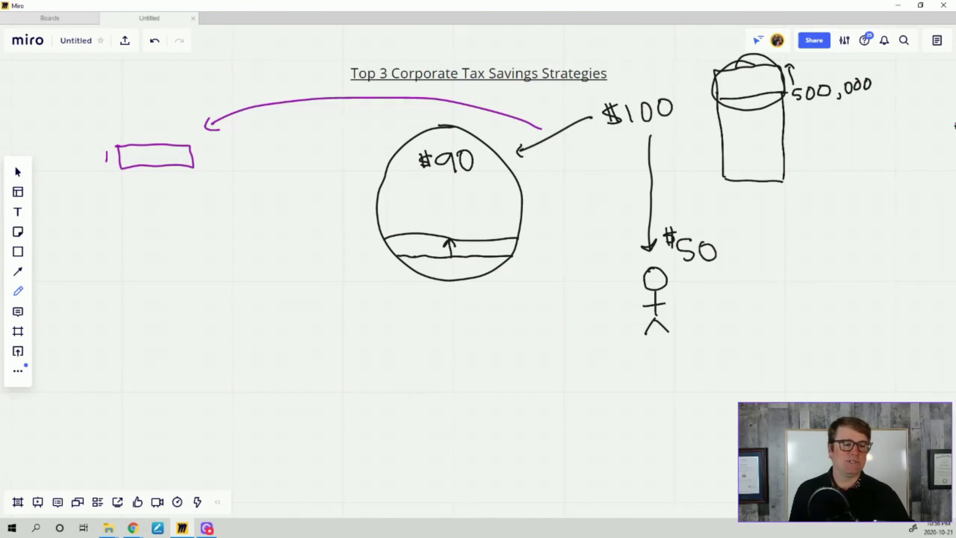
In purple, draw an arrow from the band to a box numbered 2, erasing the misdrawn 2
key(p)
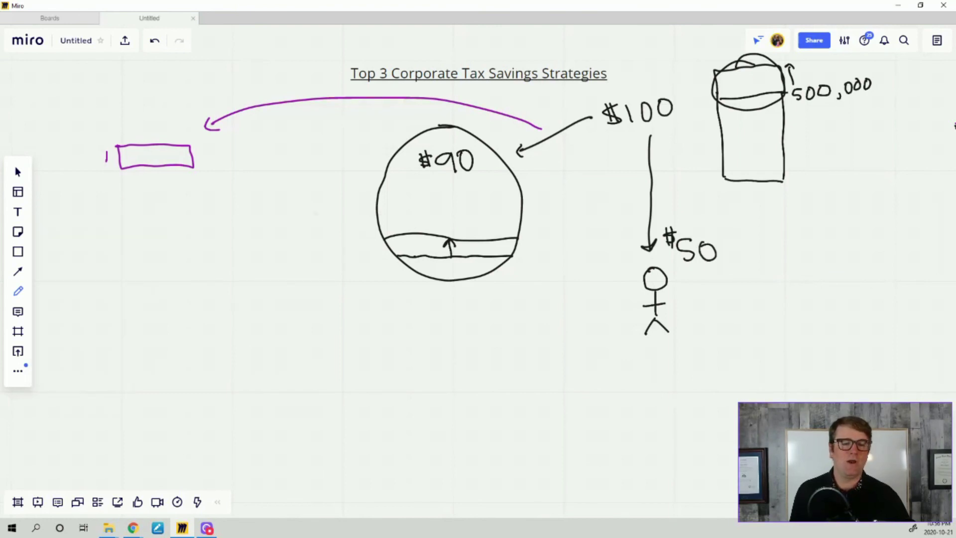
mouse_move(383, 251)
mouse_down()
mouse_move(231, 209)
mouse_move(242, 213)
mouse_up()
mouse_move(99, 202)
mouse_down()
mouse_move(111, 225)
mouse_move(106, 199)
mouse_move(116, 211)
mouse_move(183, 208)
mouse_move(195, 188)
mouse_move(122, 195)
mouse_up()
click(18, 291)
click(71, 217)
click(18, 291)
click(52, 216)
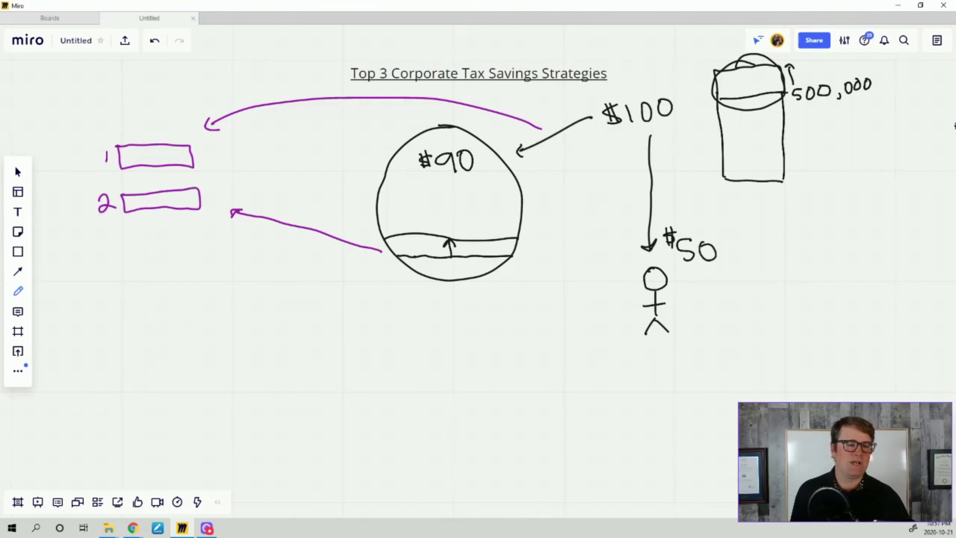
click(18, 291)
click(18, 291)
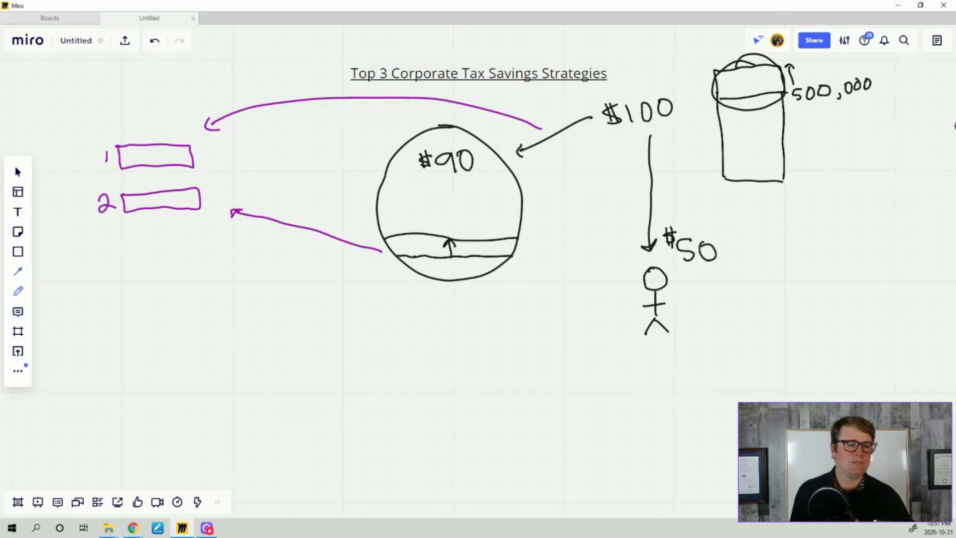
click(18, 292)
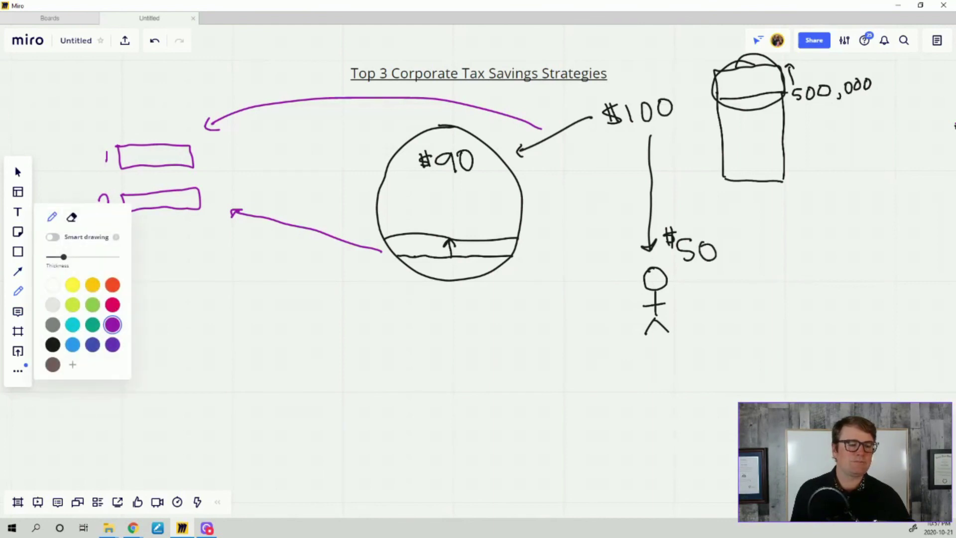
In black, draw an arrow from the circle down to the stick figure
click(18, 291)
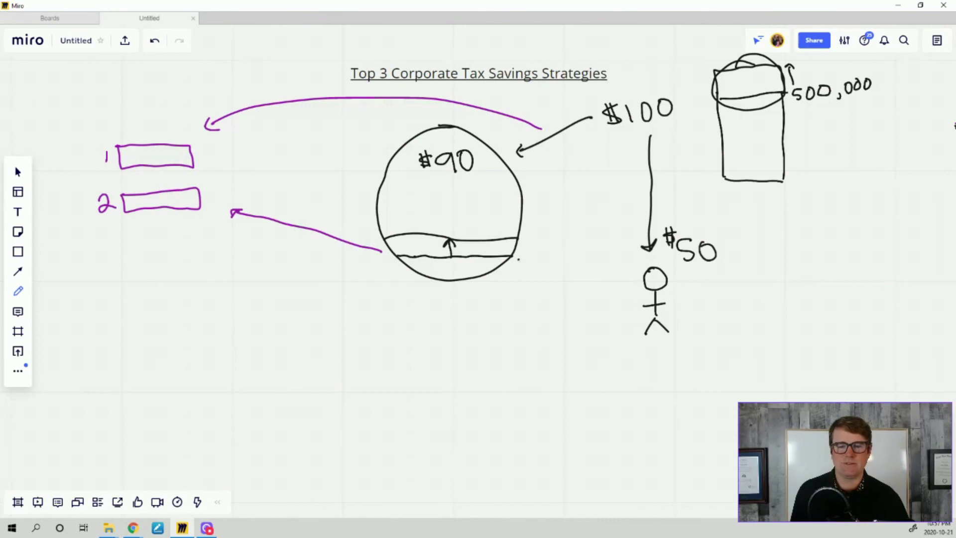
mouse_move(518, 259)
mouse_down()
mouse_move(557, 288)
mouse_move(622, 306)
mouse_up()
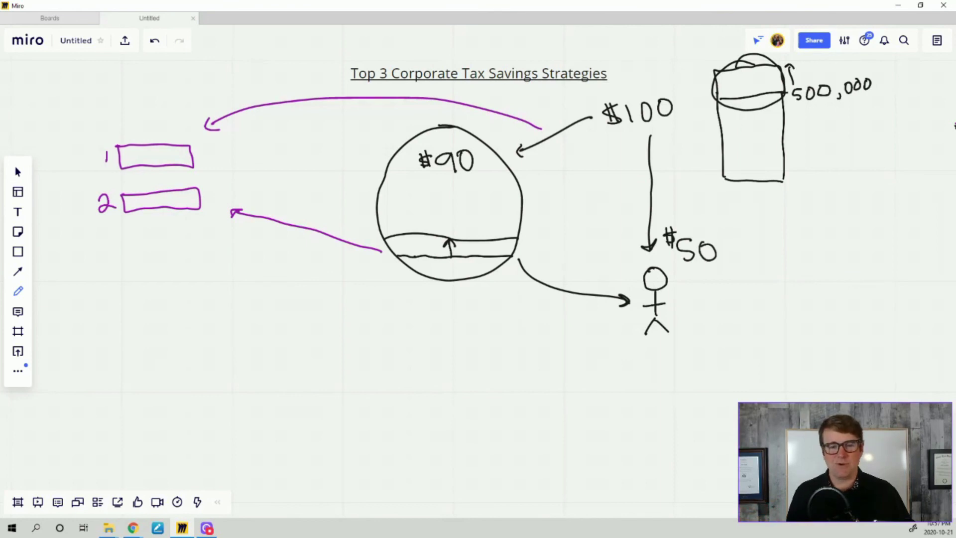
click(18, 291)
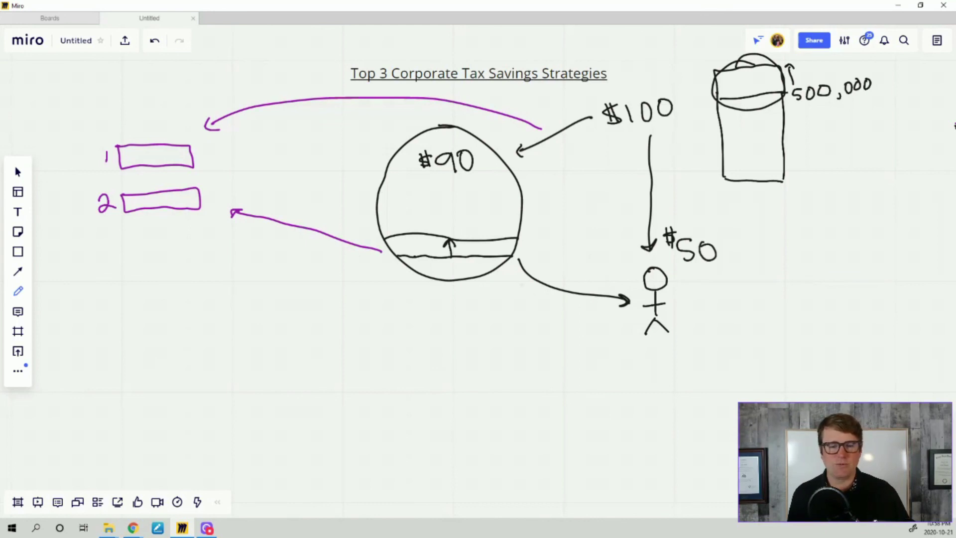
Draw a purple arc from the circle's base to a box numbered 3, and frame boxes 1–3 in black
mouse_move(526, 287)
mouse_down()
mouse_move(466, 320)
mouse_move(364, 327)
mouse_move(206, 274)
mouse_move(220, 279)
mouse_up()
drag(98, 246, 103, 270)
drag(126, 243, 127, 263)
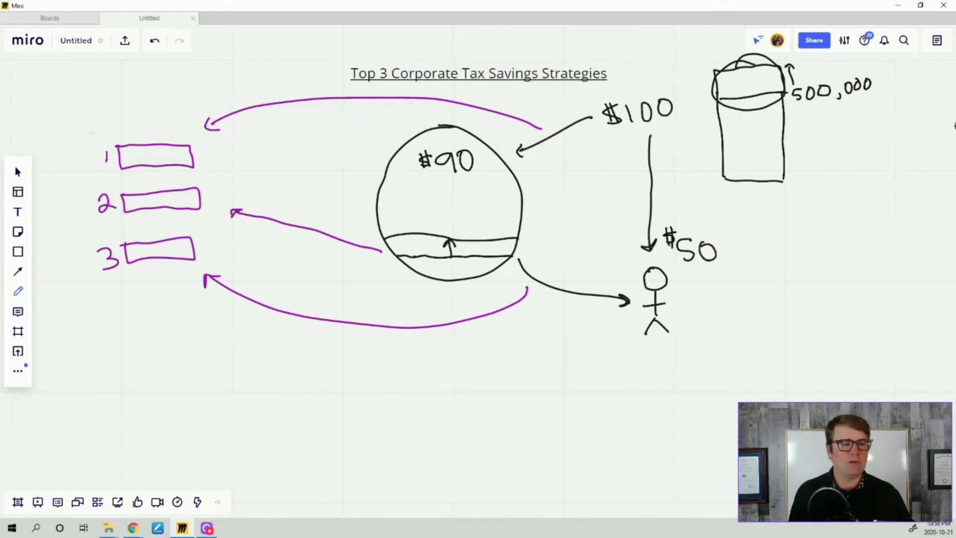
mouse_move(83, 138)
mouse_down()
mouse_move(79, 263)
mouse_move(115, 284)
mouse_move(183, 275)
mouse_move(208, 241)
mouse_move(200, 127)
mouse_move(102, 130)
mouse_move(84, 142)
mouse_up()
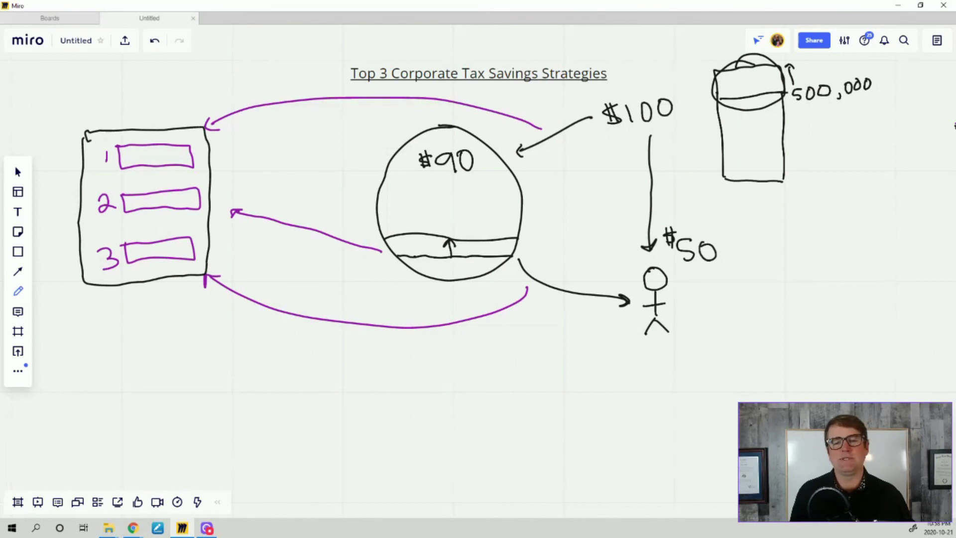
Draw a box beside the stick figure split into three rows labelled R, P and C
drag(742, 218, 737, 337)
mouse_move(742, 337)
mouse_down()
mouse_move(848, 332)
mouse_move(851, 311)
mouse_move(839, 208)
mouse_move(731, 209)
mouse_move(733, 220)
mouse_up()
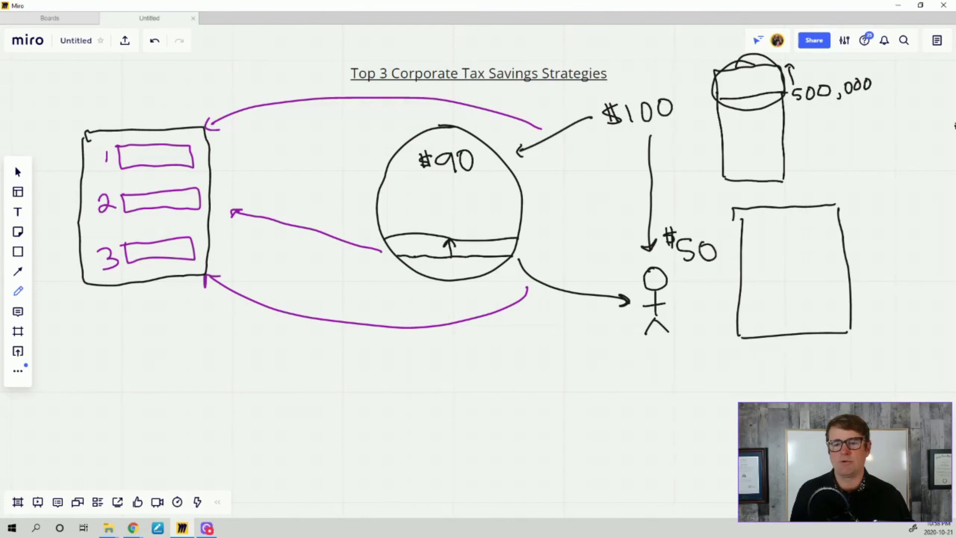
drag(742, 257, 845, 253)
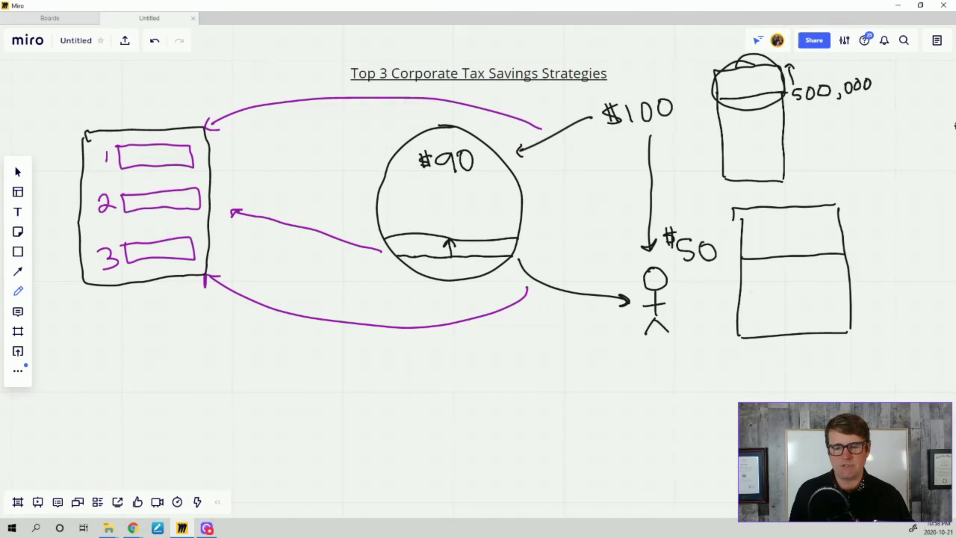
drag(743, 293, 849, 288)
mouse_move(781, 222)
mouse_down()
mouse_move(784, 245)
mouse_move(806, 244)
mouse_up()
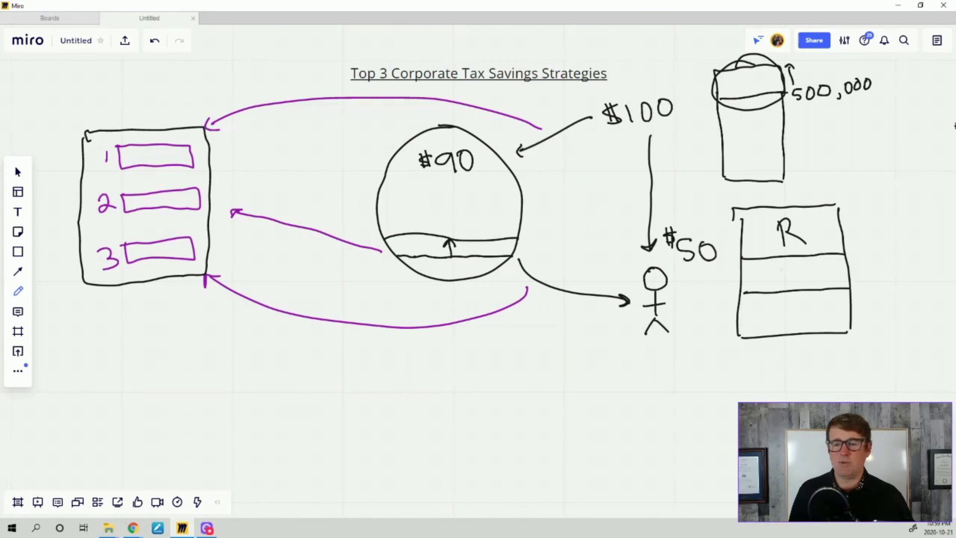
mouse_move(787, 258)
mouse_down()
mouse_move(786, 283)
mouse_move(788, 271)
mouse_up()
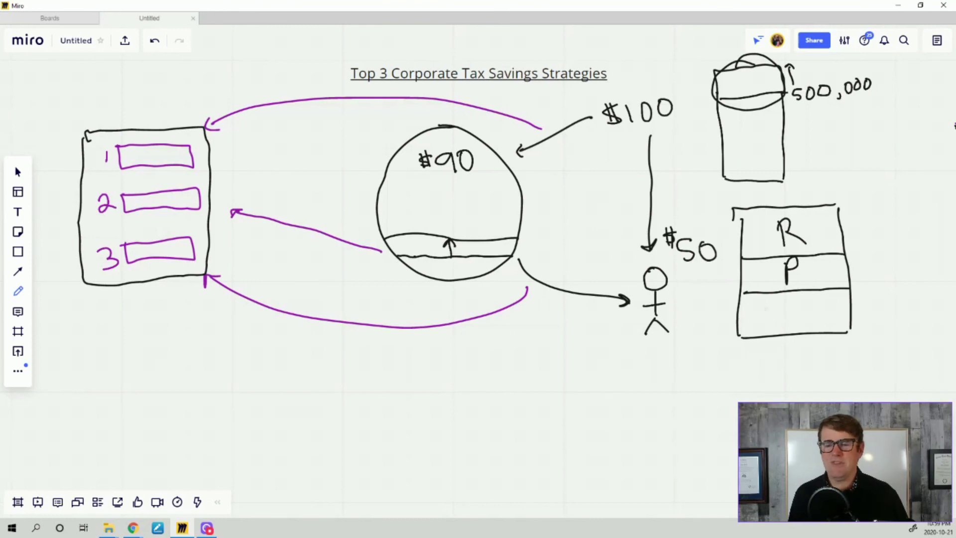
mouse_move(786, 299)
mouse_down()
mouse_move(771, 304)
mouse_move(771, 324)
mouse_move(792, 324)
mouse_up()
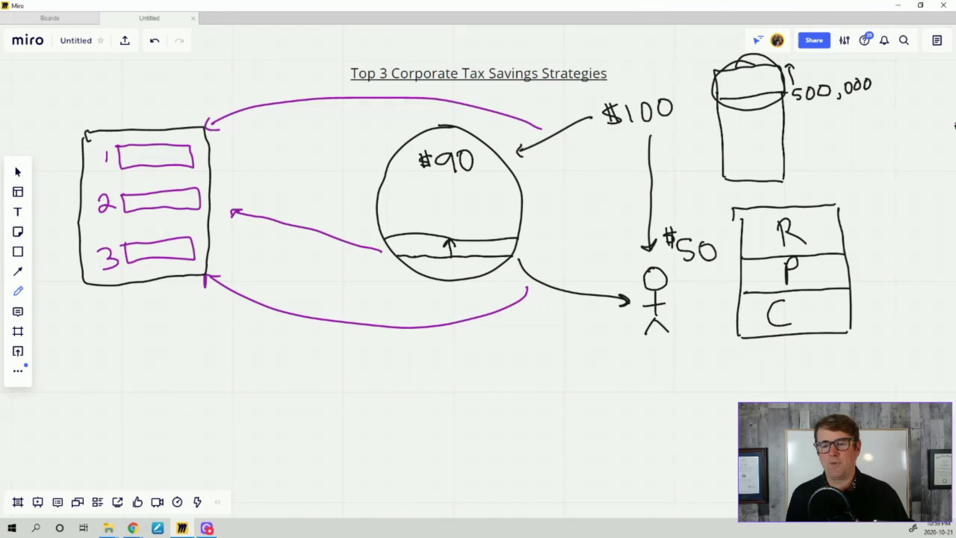
Cross out R and C and circle P
mouse_move(761, 217)
mouse_down()
mouse_move(805, 244)
mouse_move(799, 220)
mouse_move(773, 251)
mouse_up()
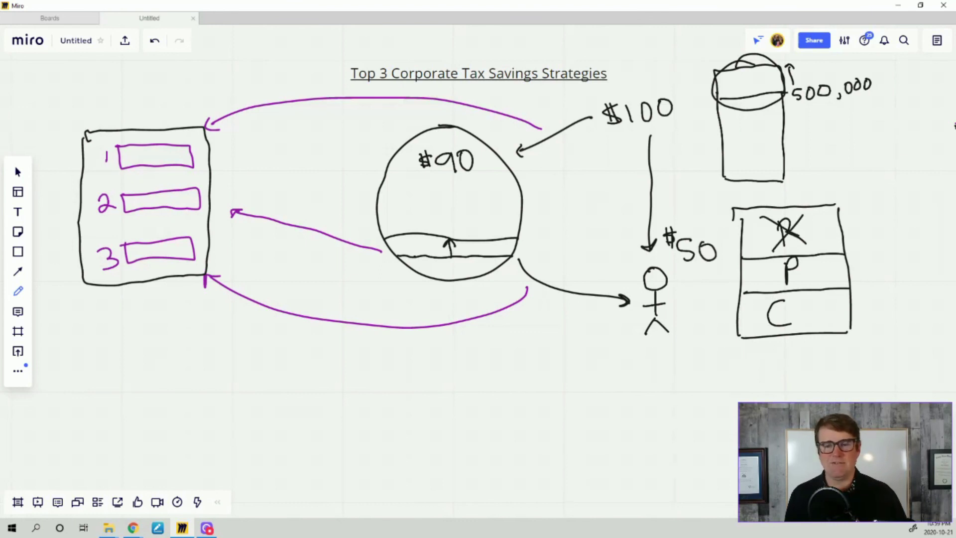
mouse_move(763, 295)
mouse_down()
mouse_move(801, 323)
mouse_move(762, 338)
mouse_up()
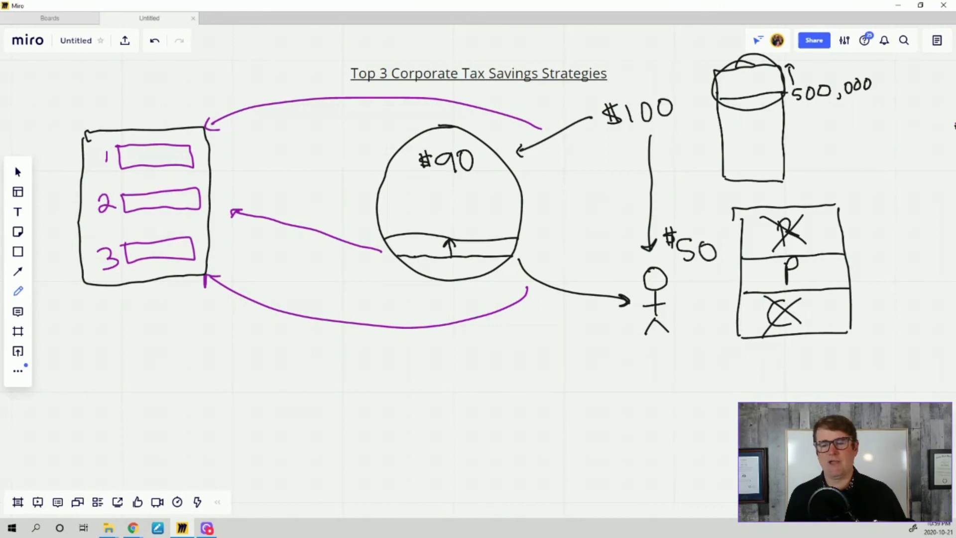
mouse_move(791, 251)
mouse_down()
mouse_move(778, 256)
mouse_move(807, 260)
mouse_up()
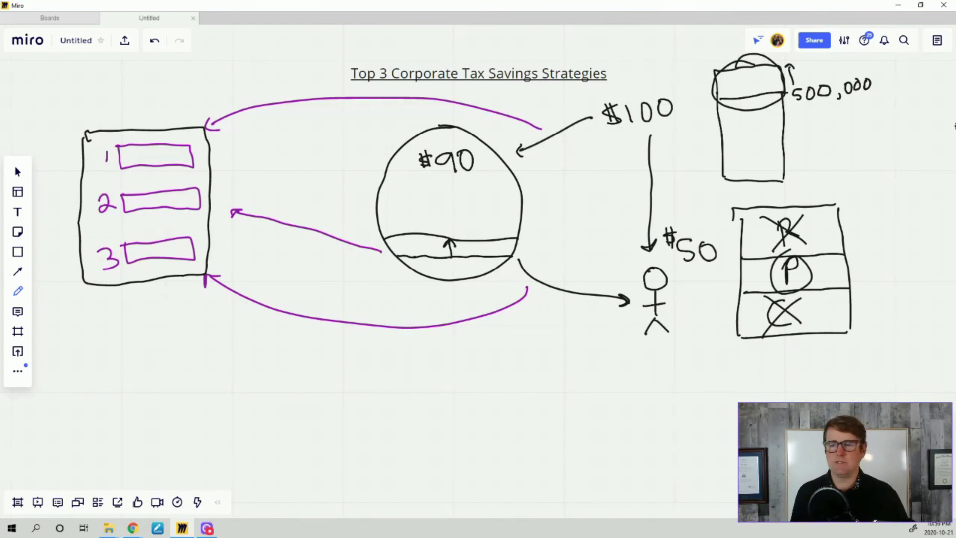
click(18, 291)
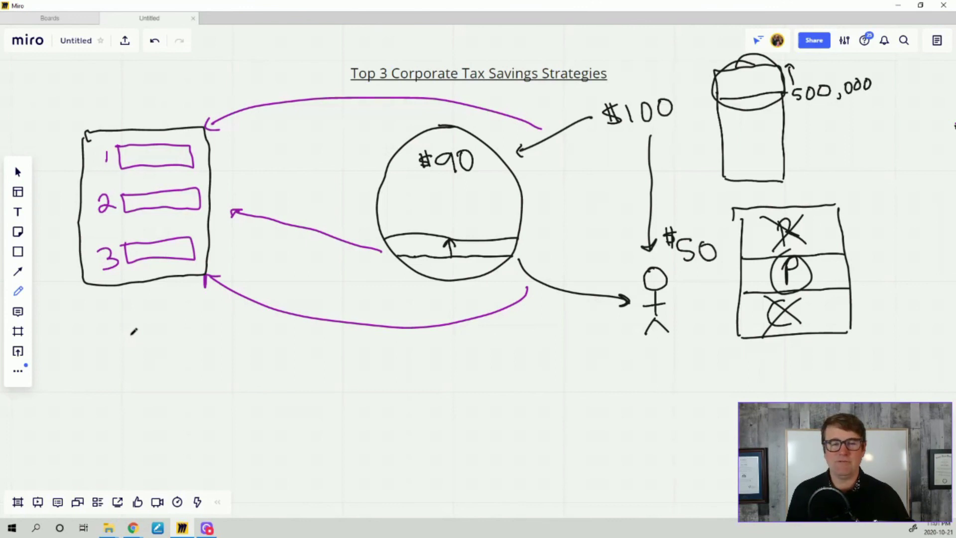
Outline the $100 and $50 amounts and draw a box below the stick figure for RRSP
mouse_move(596, 100)
mouse_down()
mouse_move(597, 112)
mouse_move(629, 130)
mouse_move(679, 122)
mouse_move(665, 87)
mouse_move(593, 98)
mouse_up()
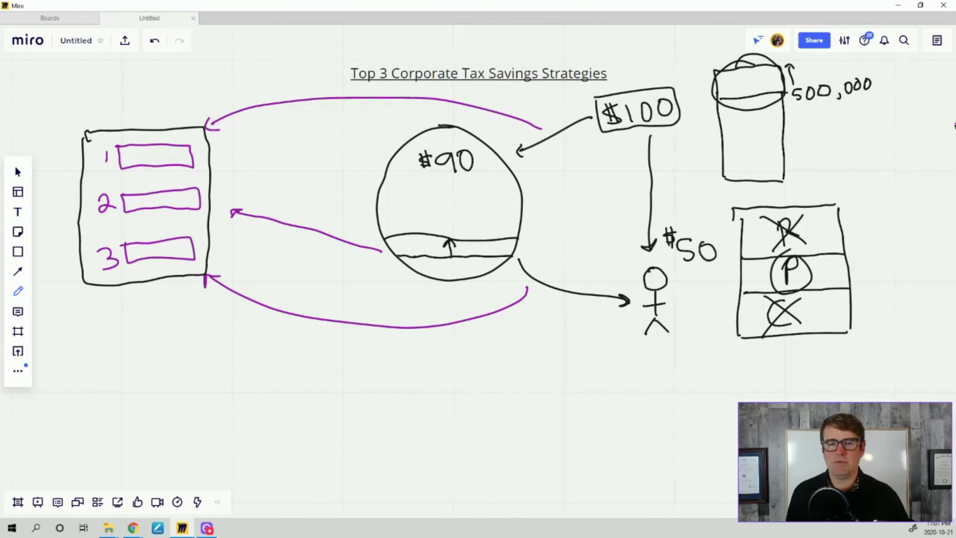
mouse_move(665, 220)
mouse_down()
mouse_move(666, 256)
mouse_move(713, 262)
mouse_move(721, 230)
mouse_move(662, 222)
mouse_up()
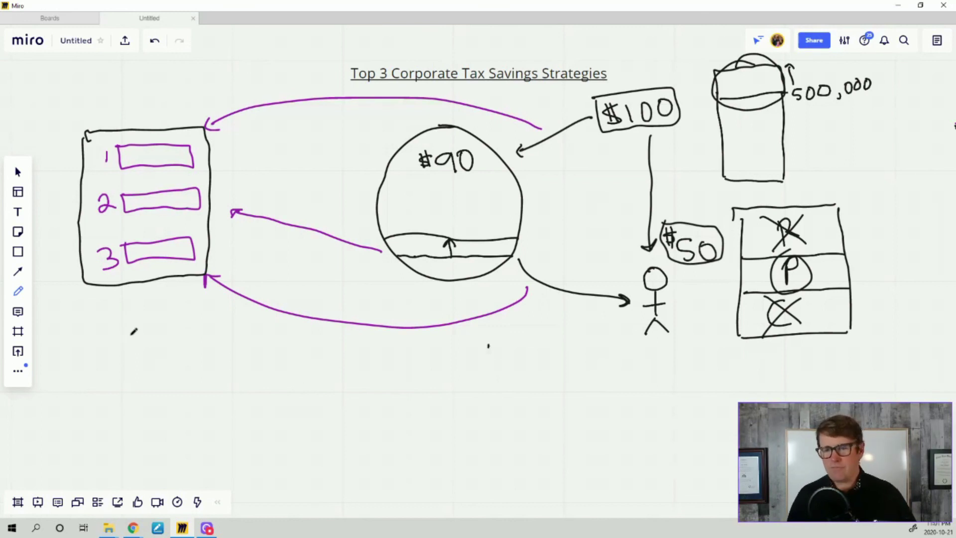
mouse_move(489, 345)
mouse_down()
mouse_move(489, 379)
mouse_move(559, 379)
mouse_move(569, 368)
mouse_move(567, 337)
mouse_move(484, 339)
mouse_move(502, 366)
mouse_move(547, 351)
mouse_move(533, 357)
mouse_up()
Finish the RRSP label, write TFSA in a second box, and circle both the TFSA and RRSP boxes
mouse_move(585, 338)
mouse_down()
mouse_move(586, 376)
mouse_move(653, 373)
mouse_move(652, 355)
mouse_move(605, 330)
mouse_move(582, 338)
mouse_move(601, 344)
mouse_move(602, 358)
mouse_up()
mouse_move(601, 351)
mouse_down()
mouse_move(632, 341)
mouse_move(639, 354)
mouse_up()
drag(628, 349, 637, 348)
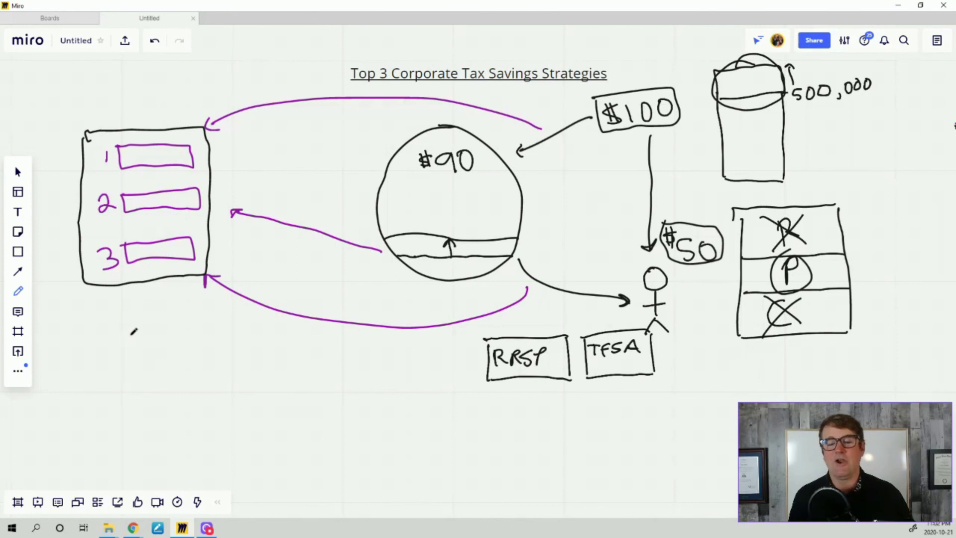
mouse_move(626, 326)
mouse_down()
mouse_move(578, 344)
mouse_move(612, 374)
mouse_move(649, 342)
mouse_move(628, 329)
mouse_move(588, 372)
mouse_move(603, 349)
mouse_move(591, 341)
mouse_up()
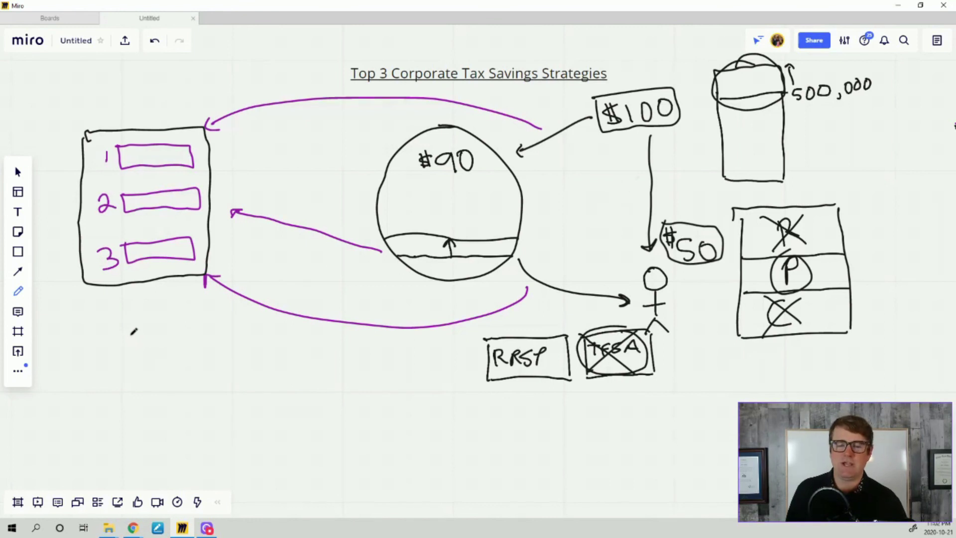
drag(516, 328, 530, 328)
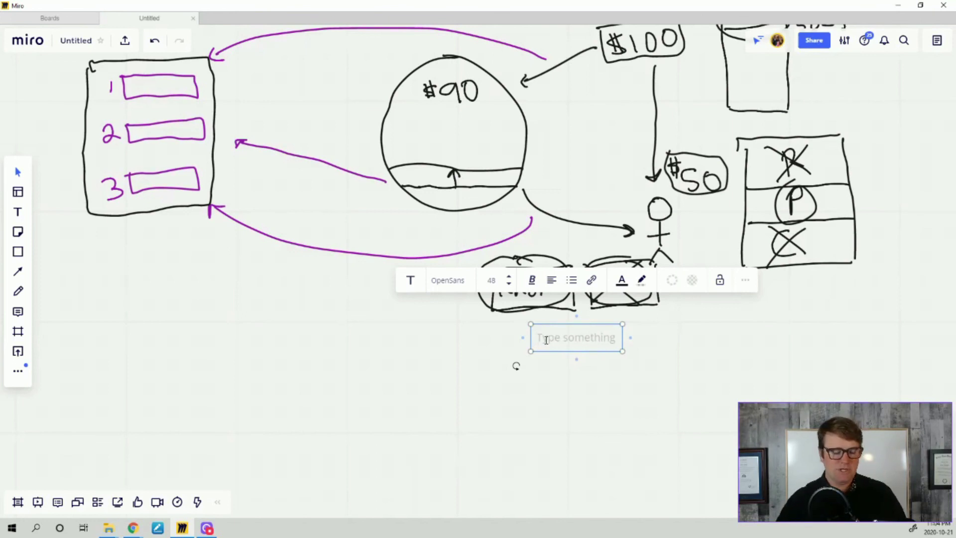
text(www.)
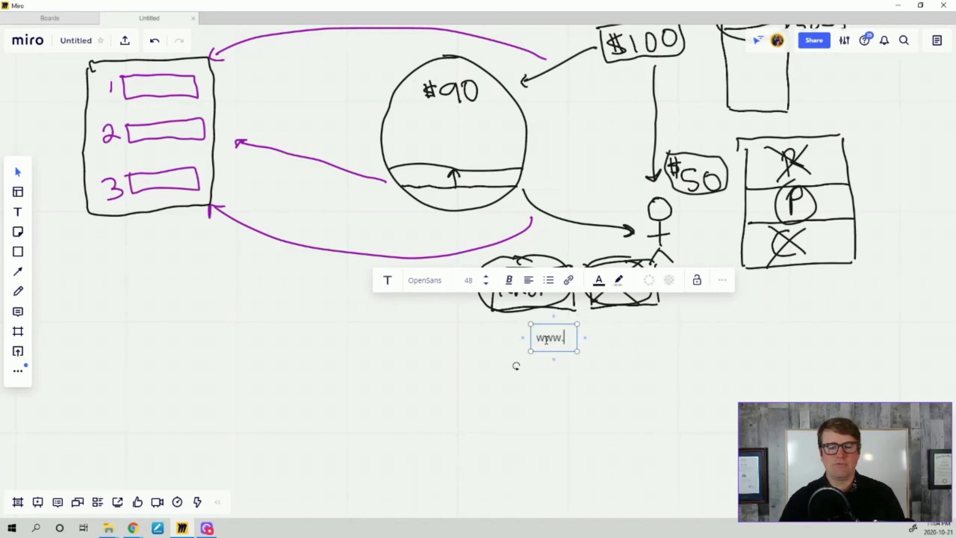
text(gnuttall.com)
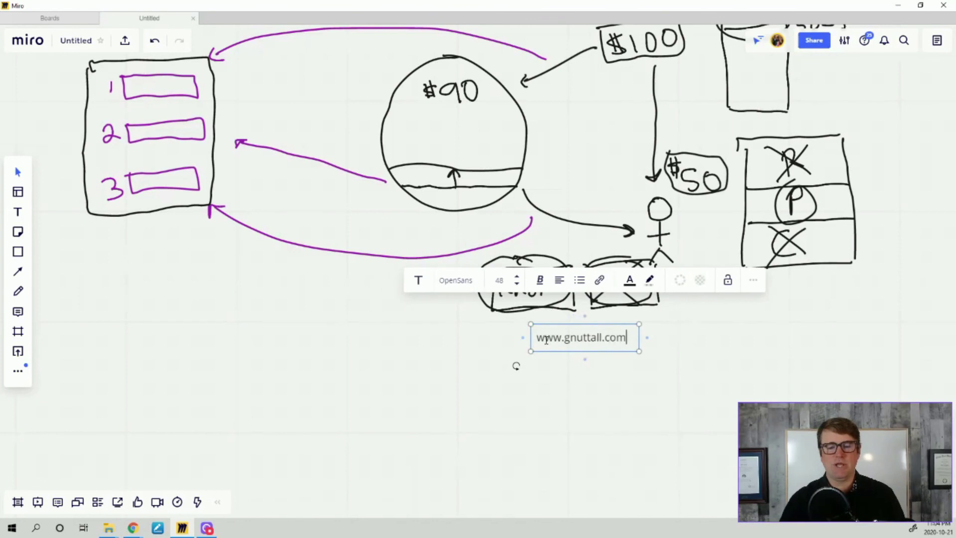
text(/guide)
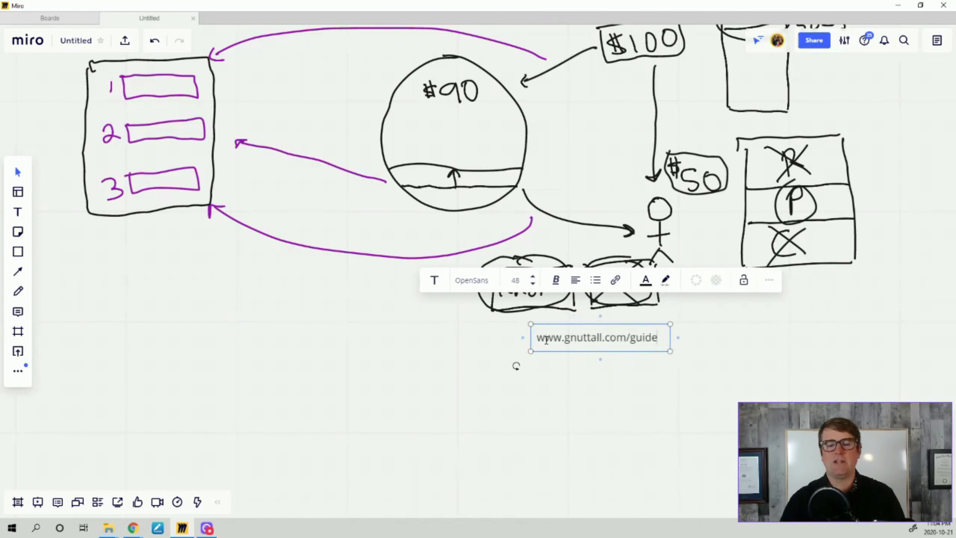
click(488, 338)
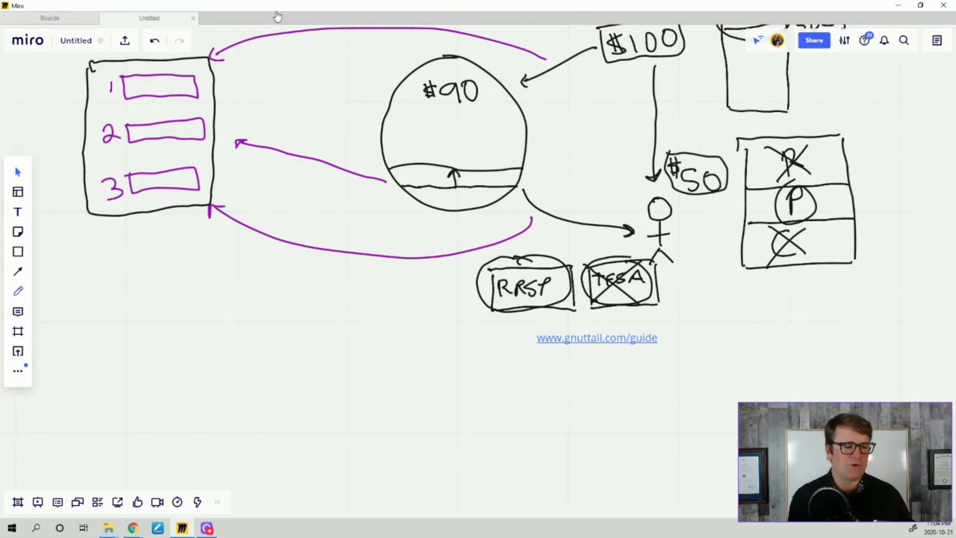
Draw a circled 1 below the strategy list and handwrite 'Corporate' beside it
key(p)
key(Escape)
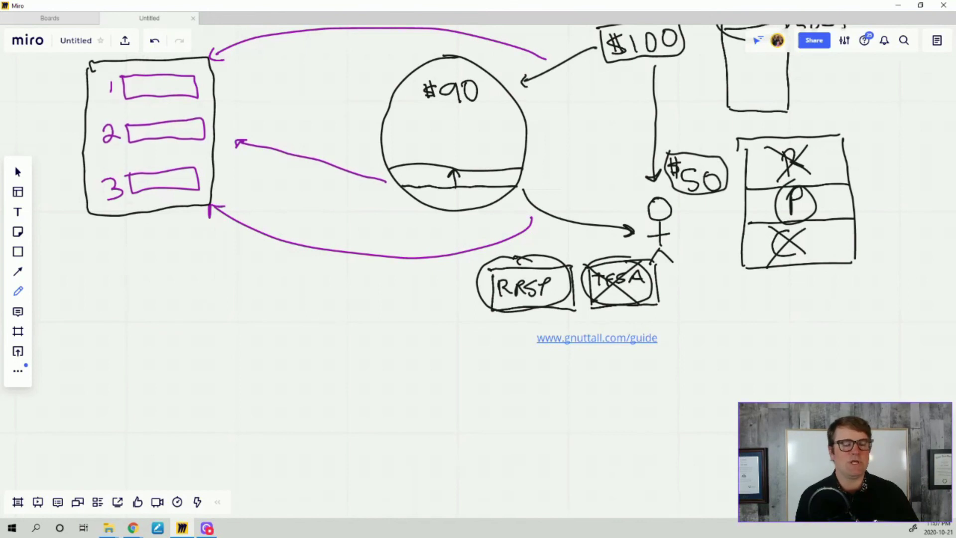
mouse_move(108, 277)
mouse_down()
mouse_move(107, 300)
mouse_move(89, 293)
mouse_move(127, 284)
mouse_move(102, 274)
mouse_up()
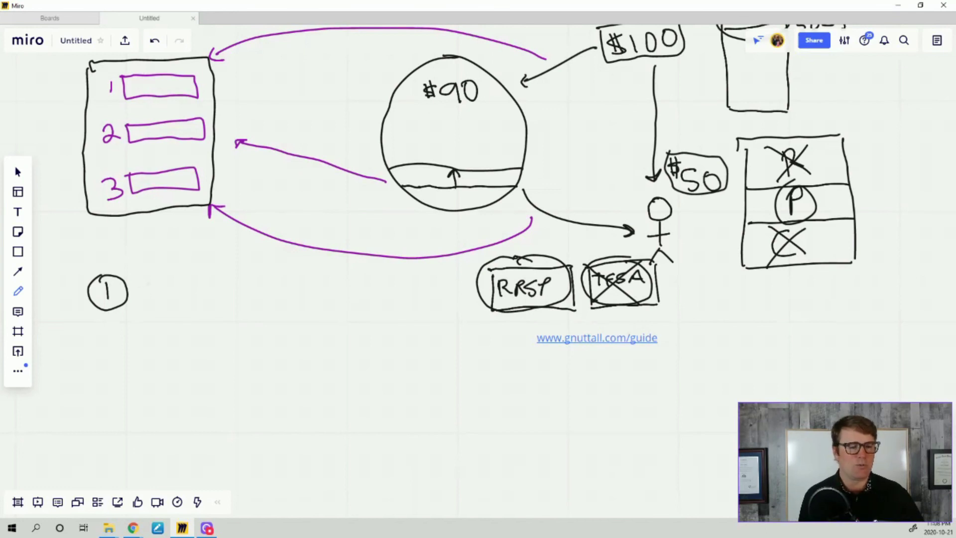
mouse_move(151, 283)
mouse_down()
mouse_move(149, 304)
mouse_move(163, 293)
mouse_up()
drag(169, 295, 180, 295)
mouse_move(183, 291)
mouse_down()
mouse_move(184, 308)
mouse_move(206, 297)
mouse_move(231, 301)
mouse_up()
drag(232, 286, 236, 301)
drag(229, 297, 255, 298)
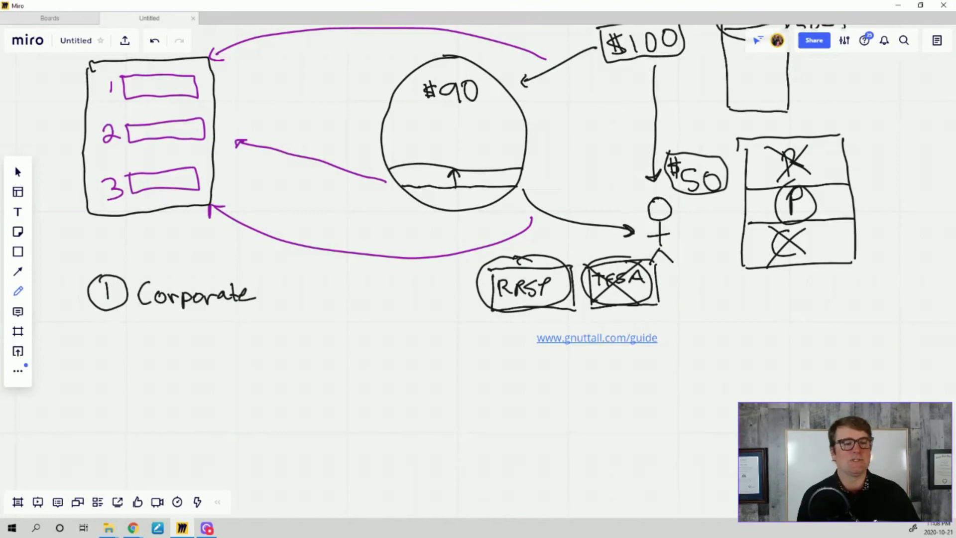
Add 'Pension Plan' after Corporate, note '30s → 40s' beneath, and draw a circled 2 below
drag(269, 305, 278, 292)
drag(278, 293, 302, 299)
drag(308, 287, 311, 300)
mouse_move(314, 293)
mouse_down()
mouse_move(344, 293)
mouse_move(315, 300)
mouse_up()
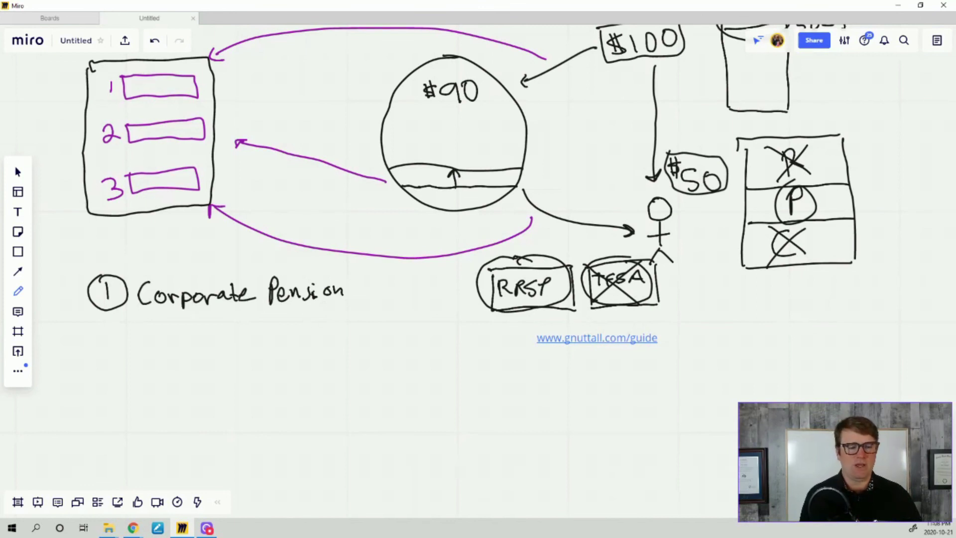
mouse_move(188, 317)
mouse_down()
mouse_move(196, 324)
mouse_move(188, 335)
mouse_move(208, 317)
mouse_move(217, 330)
mouse_up()
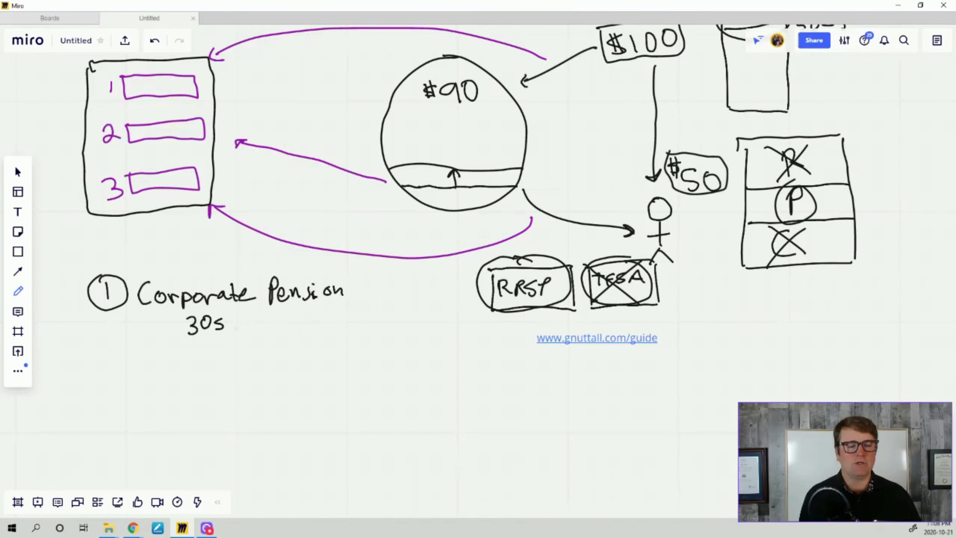
mouse_move(234, 327)
mouse_down()
mouse_move(281, 335)
mouse_move(315, 327)
mouse_move(314, 314)
mouse_move(323, 327)
mouse_up()
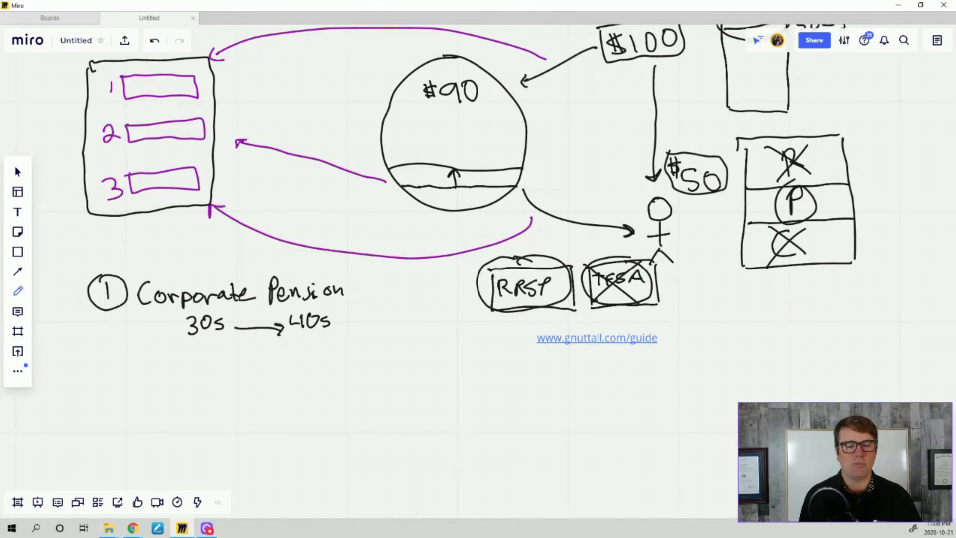
drag(354, 298, 355, 281)
drag(356, 282, 357, 292)
drag(368, 282, 391, 298)
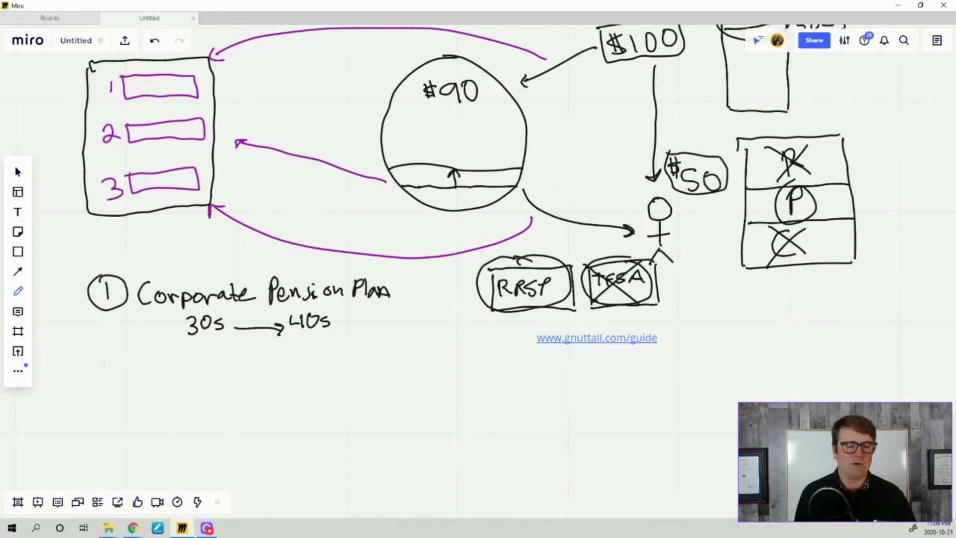
mouse_move(102, 354)
mouse_down()
mouse_move(117, 369)
mouse_move(92, 370)
mouse_move(116, 347)
mouse_up()
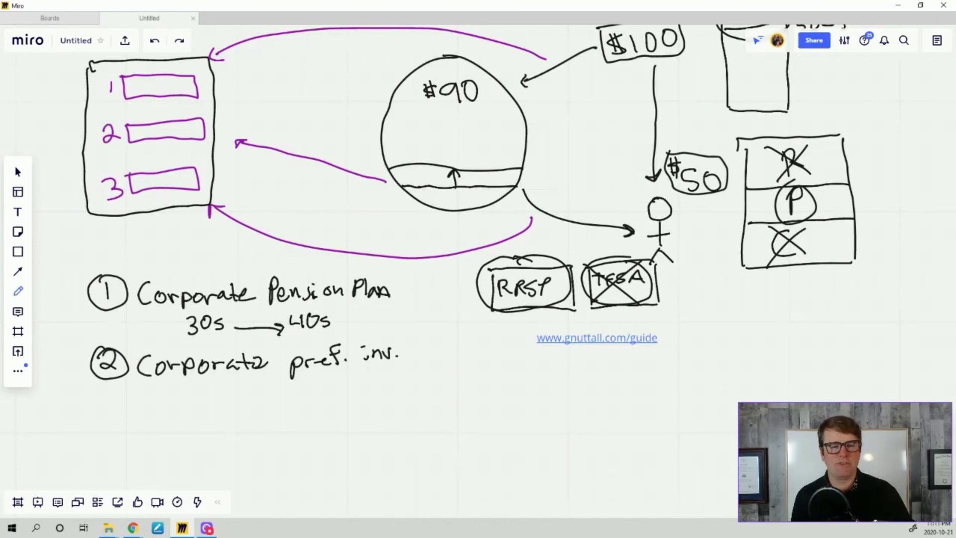
Erase the lines, arrow and #90 label inside the circle
click(18, 292)
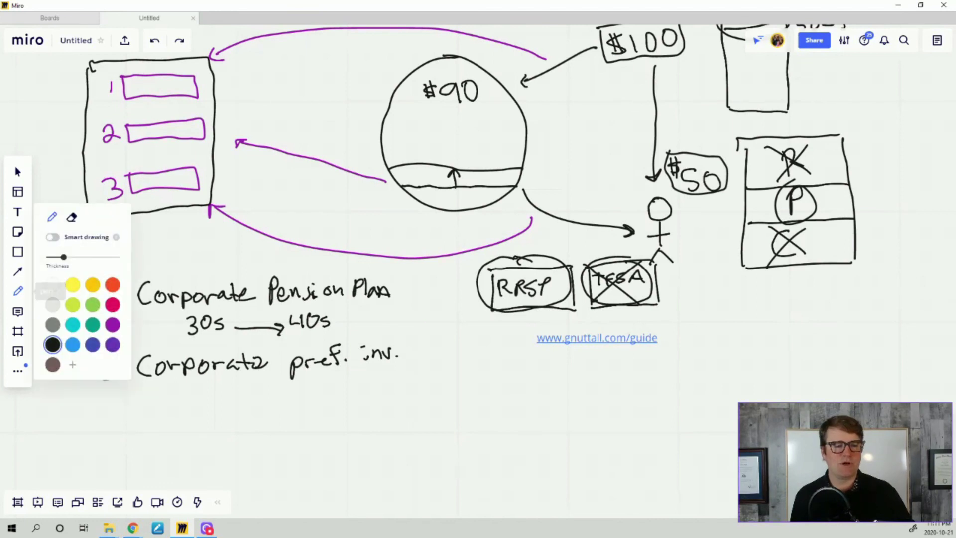
click(72, 217)
mouse_move(518, 172)
mouse_down()
mouse_move(448, 166)
mouse_move(420, 183)
mouse_up()
drag(424, 95, 468, 87)
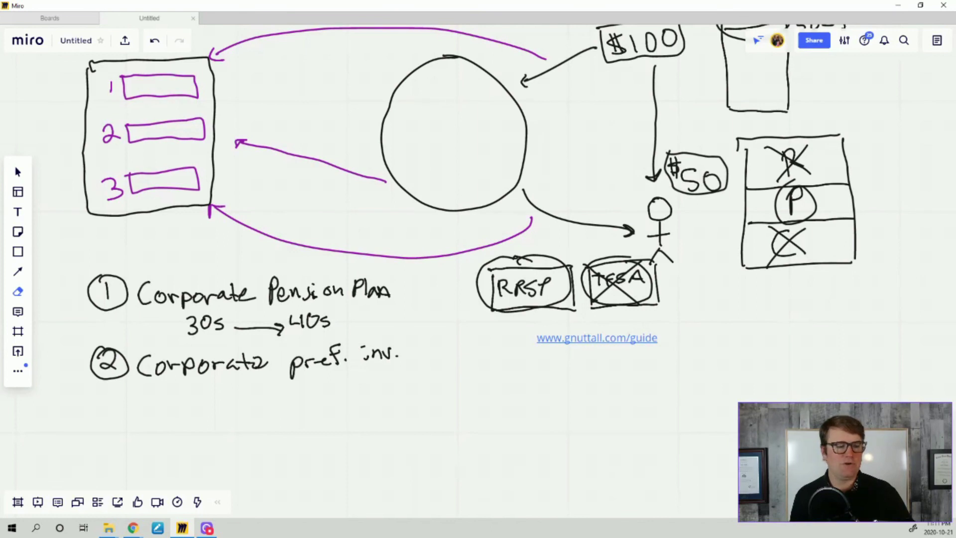
With the pen, draw three slice lines in the circle and write 'Run Company' in the top slice
click(18, 291)
click(52, 217)
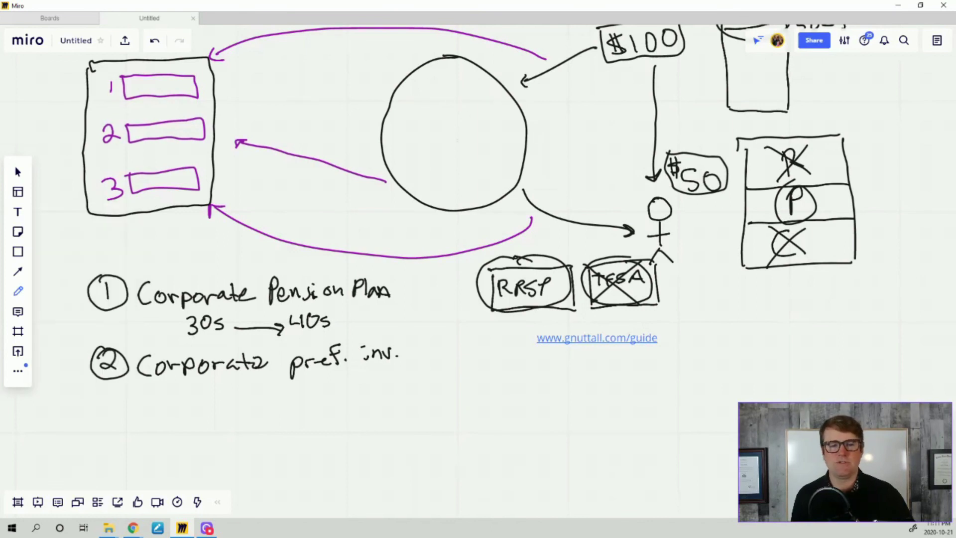
drag(458, 140, 399, 90)
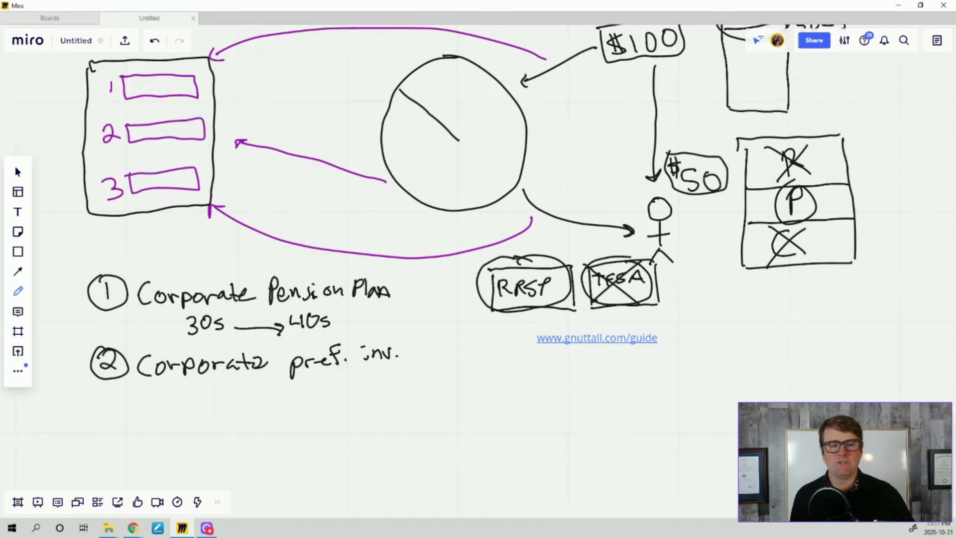
drag(458, 140, 455, 209)
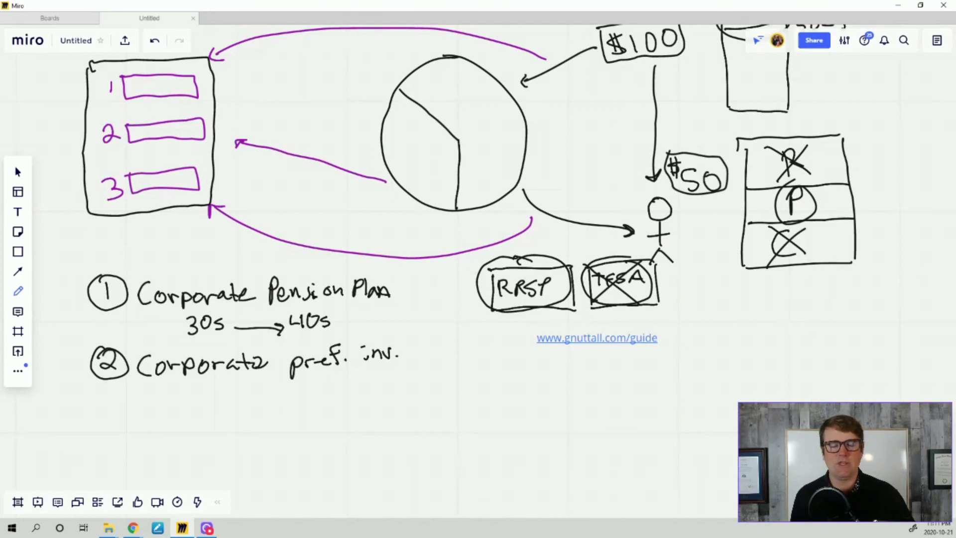
drag(435, 100, 441, 117)
mouse_move(435, 92)
mouse_down()
mouse_move(447, 108)
mouse_move(462, 92)
mouse_move(468, 99)
mouse_move(461, 129)
mouse_move(477, 111)
mouse_move(490, 120)
mouse_up()
mouse_move(489, 103)
mouse_down()
mouse_move(516, 92)
mouse_move(518, 103)
mouse_up()
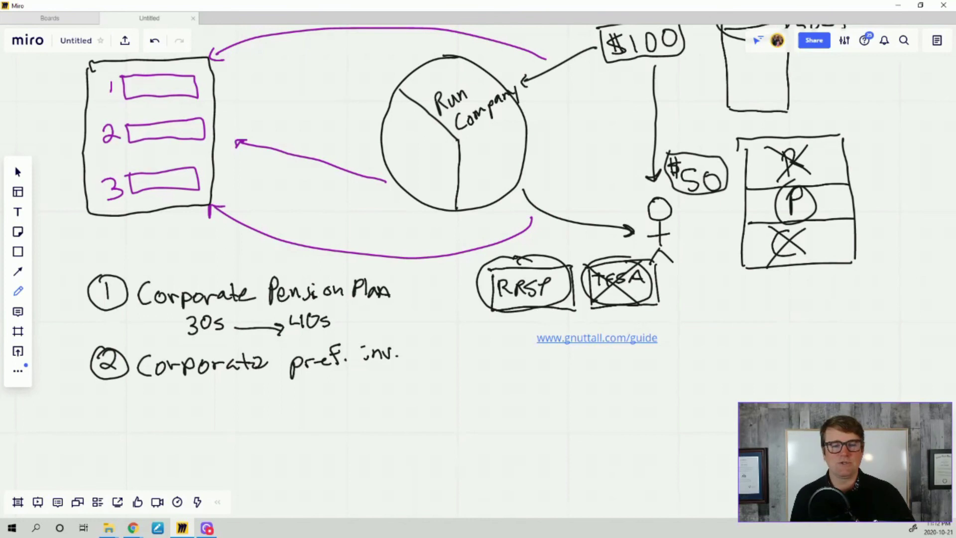
drag(458, 141, 381, 132)
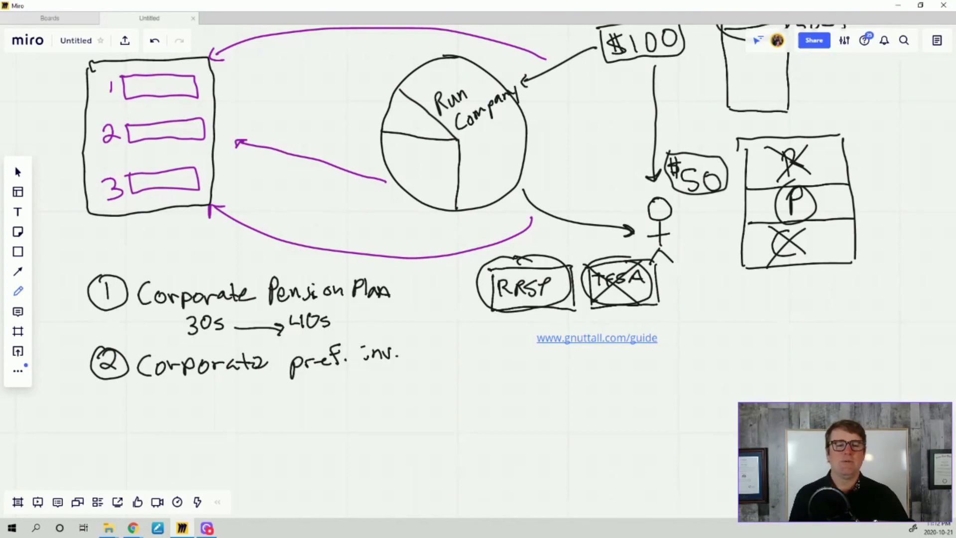
Fan thin slice lines across the pie's lower-left wedge, then draw a circled 3 below item 2
mouse_move(439, 140)
mouse_down()
mouse_move(383, 134)
mouse_move(398, 173)
mouse_move(450, 208)
mouse_move(457, 140)
mouse_up()
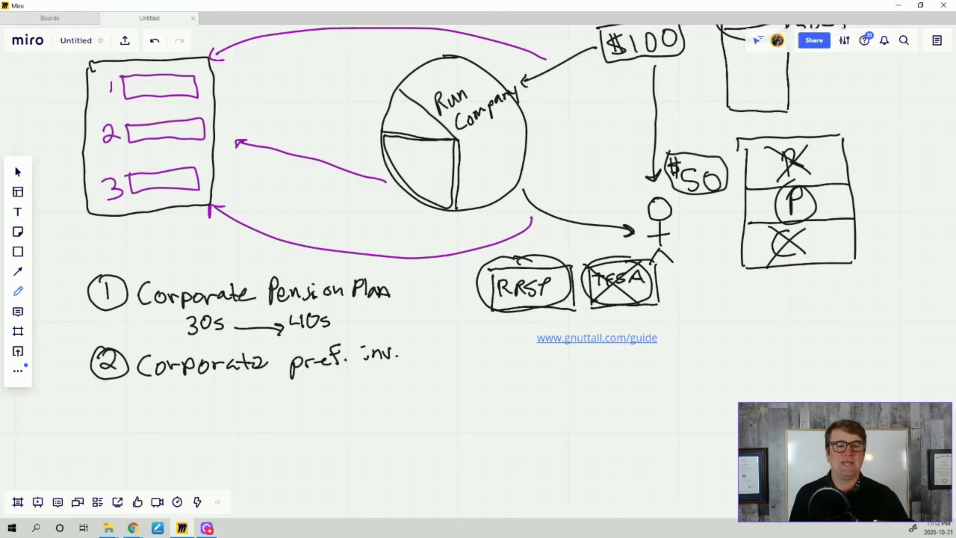
mouse_move(448, 141)
mouse_down()
mouse_move(396, 170)
mouse_move(449, 155)
mouse_move(416, 193)
mouse_up()
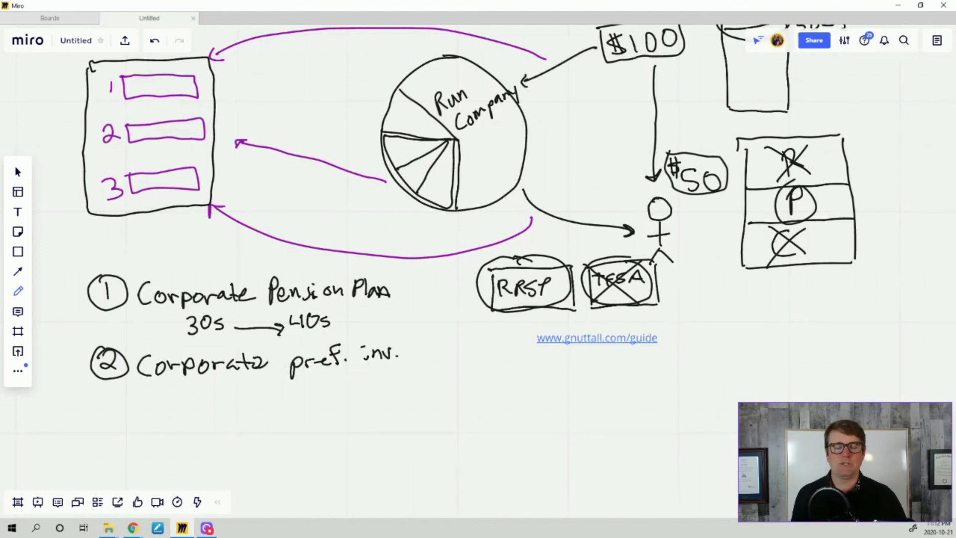
mouse_move(105, 402)
mouse_down()
mouse_move(119, 421)
mouse_move(110, 426)
mouse_up()
mouse_move(112, 401)
mouse_down()
mouse_move(89, 416)
mouse_move(135, 408)
mouse_move(94, 403)
mouse_up()
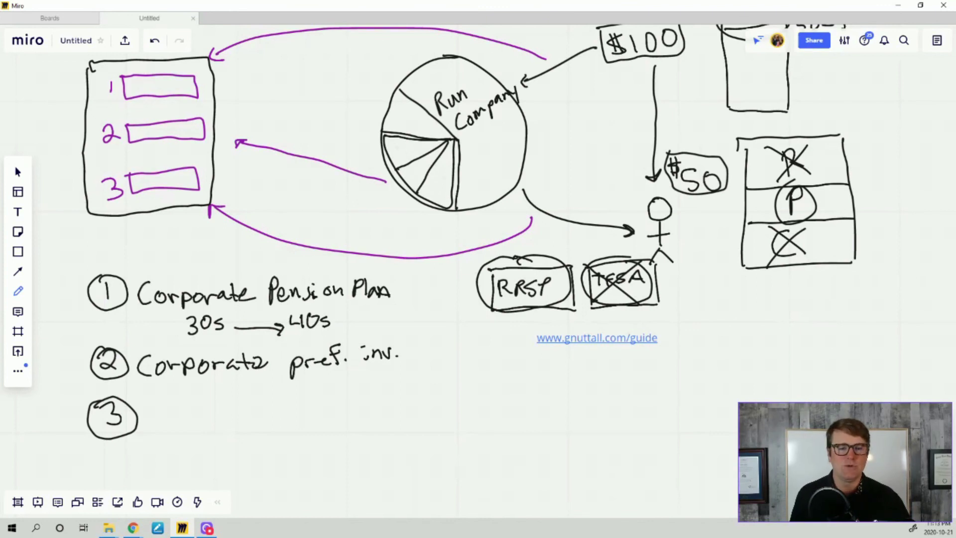
Letter the thin slices A, B, C, write 'Corporate Deposit Fund' beside 3, and outline slice C
mouse_move(399, 154)
mouse_down()
mouse_move(409, 153)
mouse_move(412, 177)
mouse_move(416, 170)
mouse_move(443, 188)
mouse_up()
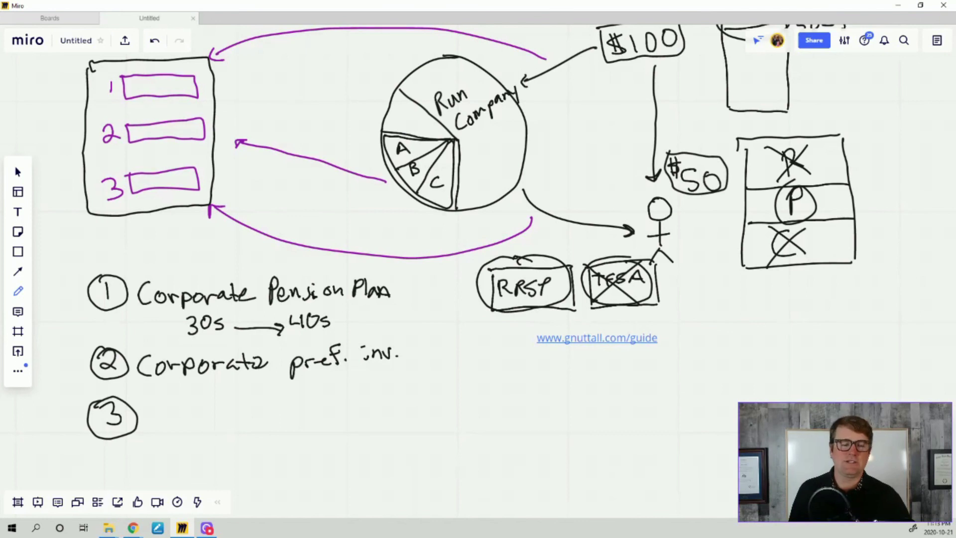
mouse_move(160, 409)
mouse_down()
mouse_move(161, 431)
mouse_move(433, 416)
mouse_move(448, 402)
mouse_up()
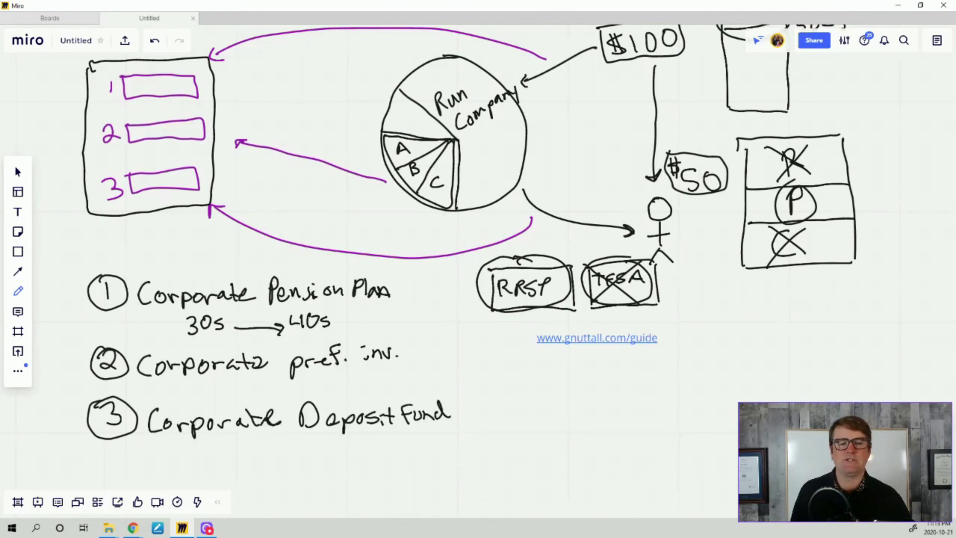
mouse_move(450, 144)
mouse_down()
mouse_move(422, 187)
mouse_move(438, 199)
mouse_move(452, 142)
mouse_move(448, 197)
mouse_up()
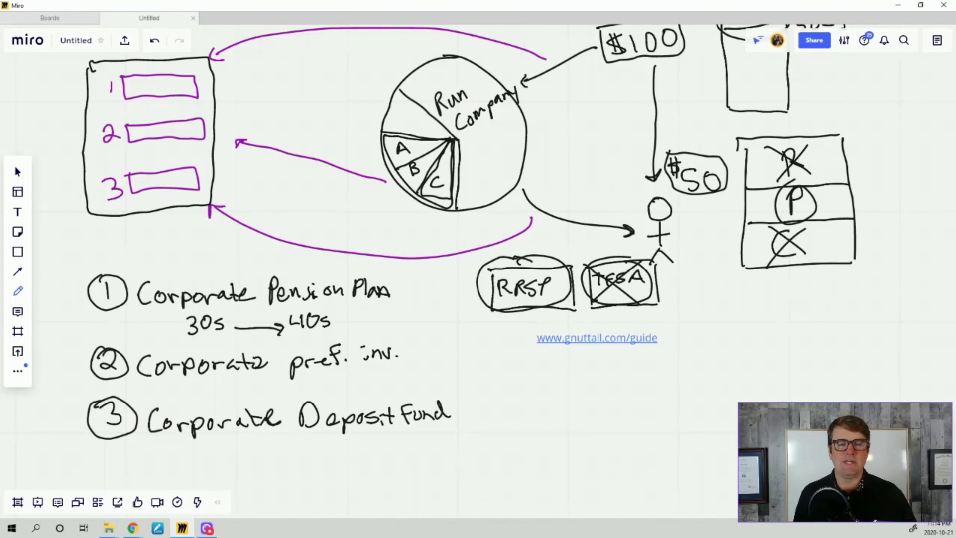
mouse_move(451, 138)
mouse_down()
mouse_move(458, 139)
mouse_move(454, 204)
mouse_up()
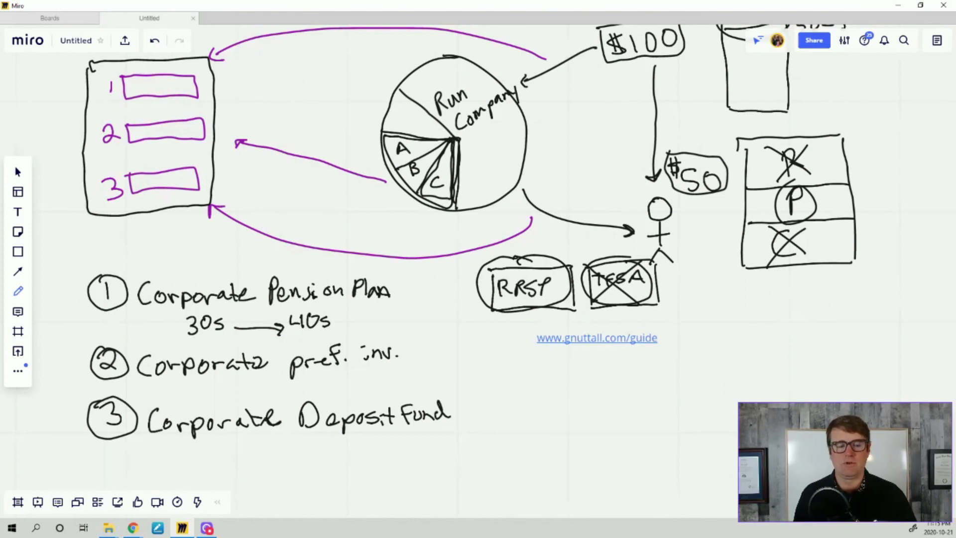
Write 'Bonus' beneath strategy 3 and 'EHF' in the pie's empty upper-left wedge
mouse_move(160, 451)
mouse_down()
mouse_move(164, 471)
mouse_move(235, 466)
mouse_move(234, 457)
mouse_up()
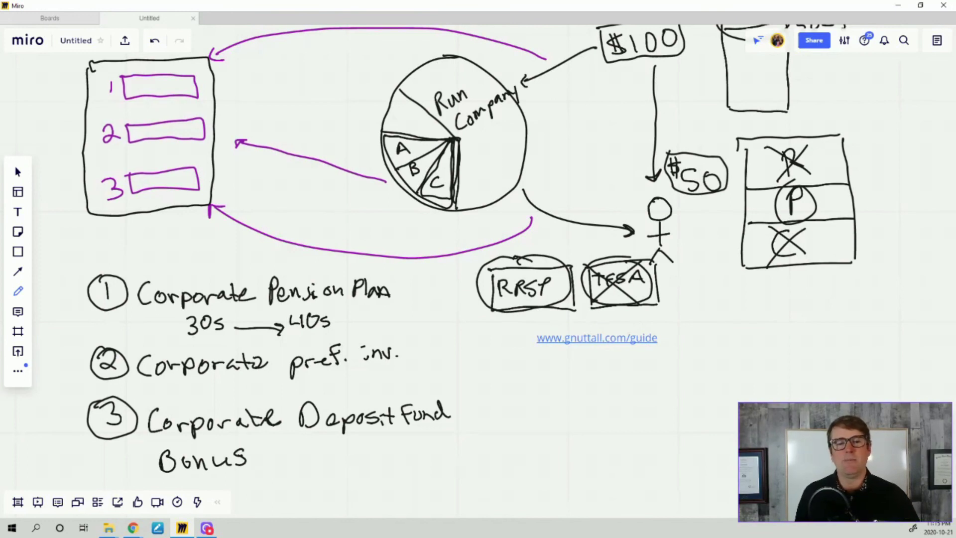
mouse_move(395, 109)
mouse_down()
mouse_move(392, 128)
mouse_move(410, 125)
mouse_up()
mouse_move(403, 121)
mouse_down()
mouse_move(412, 125)
mouse_move(423, 111)
mouse_up()
drag(414, 120, 420, 119)
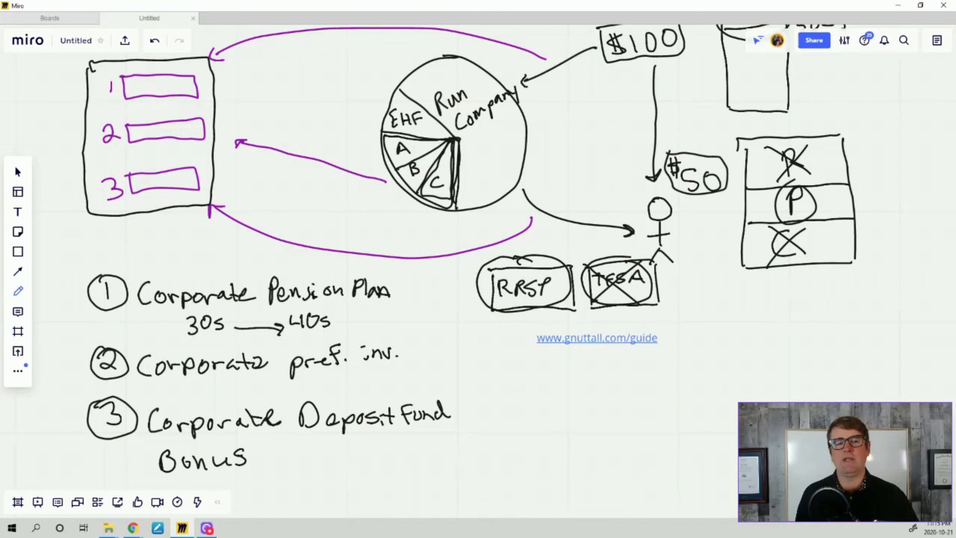
drag(396, 88, 402, 95)
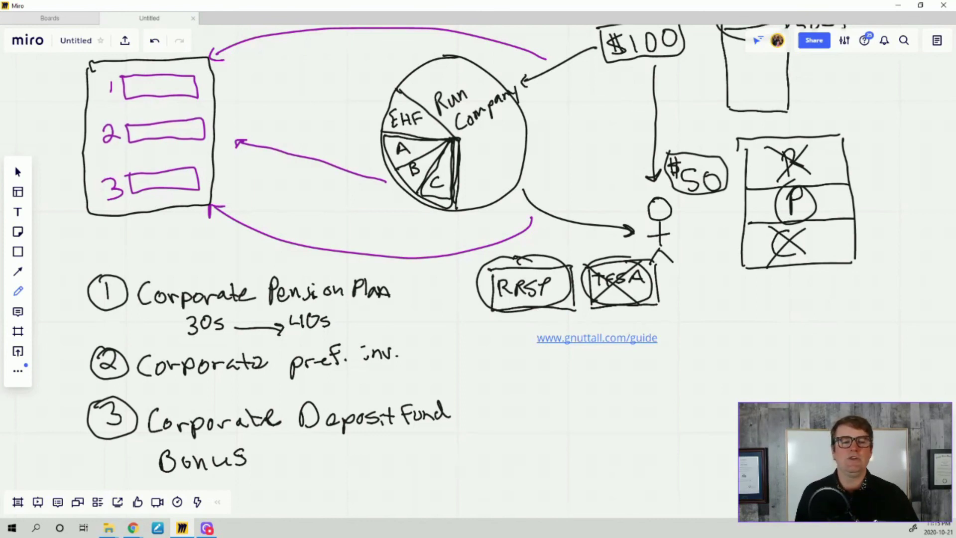